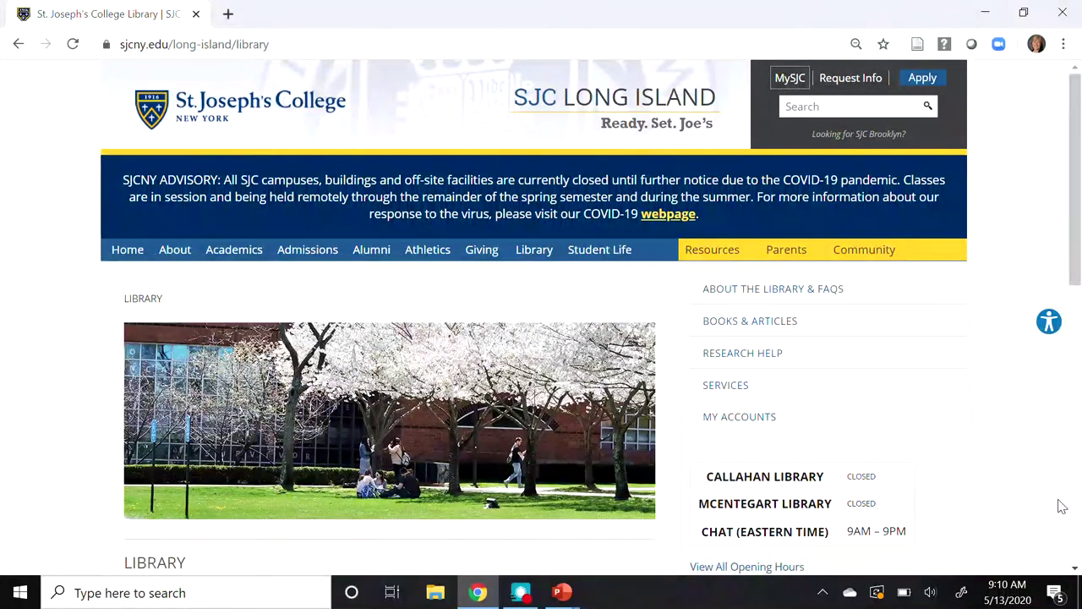
- Open EBSCO Databases from the Callahan List of Databases under letter E
scroll(1062, 505, down, 2)
scroll(1062, 506, down, 3)
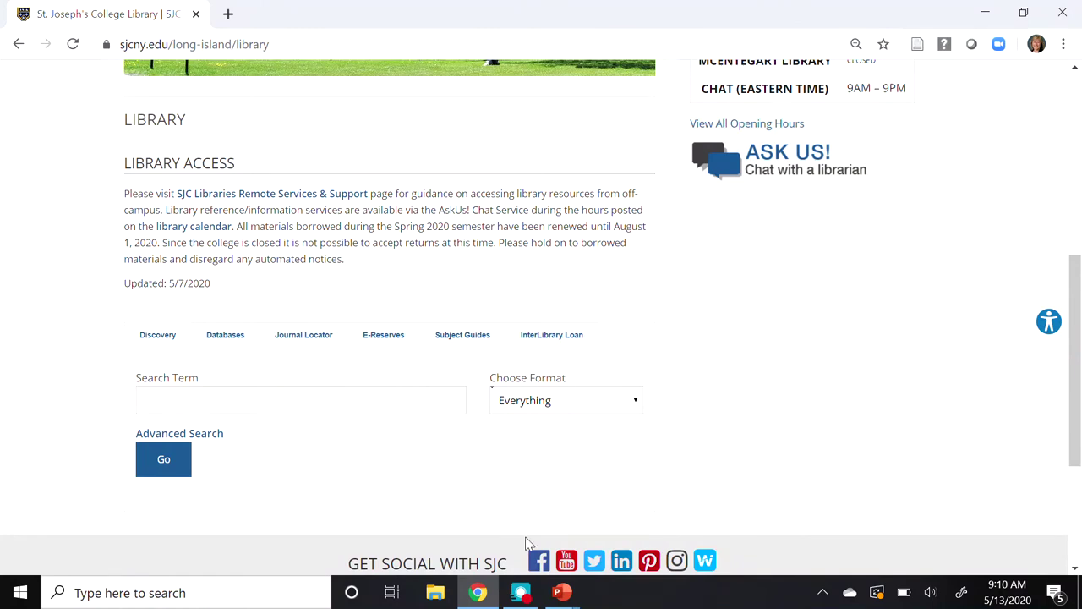
click(218, 342)
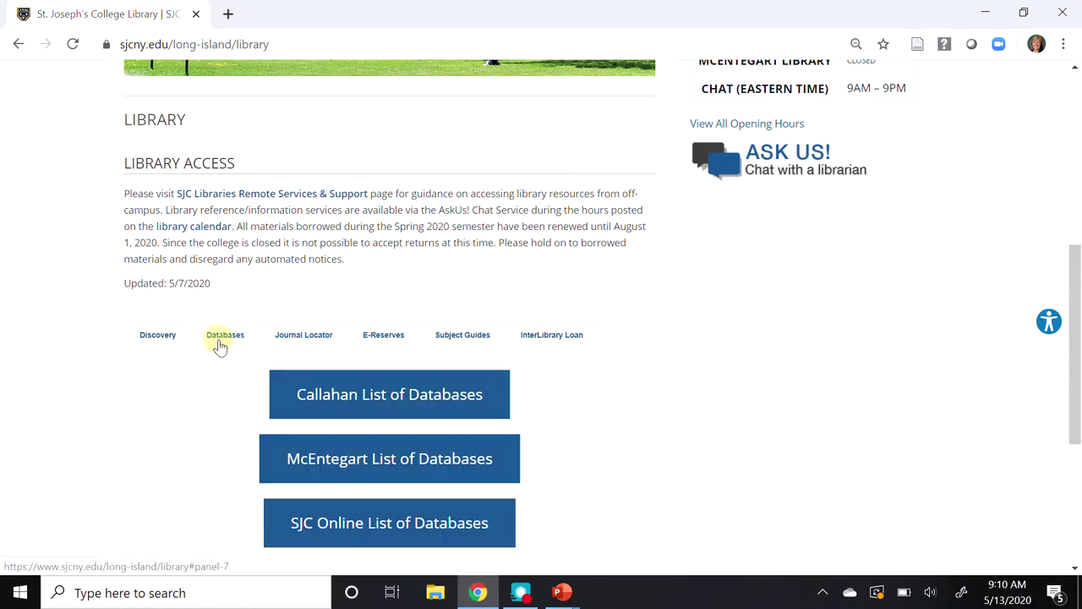
click(398, 391)
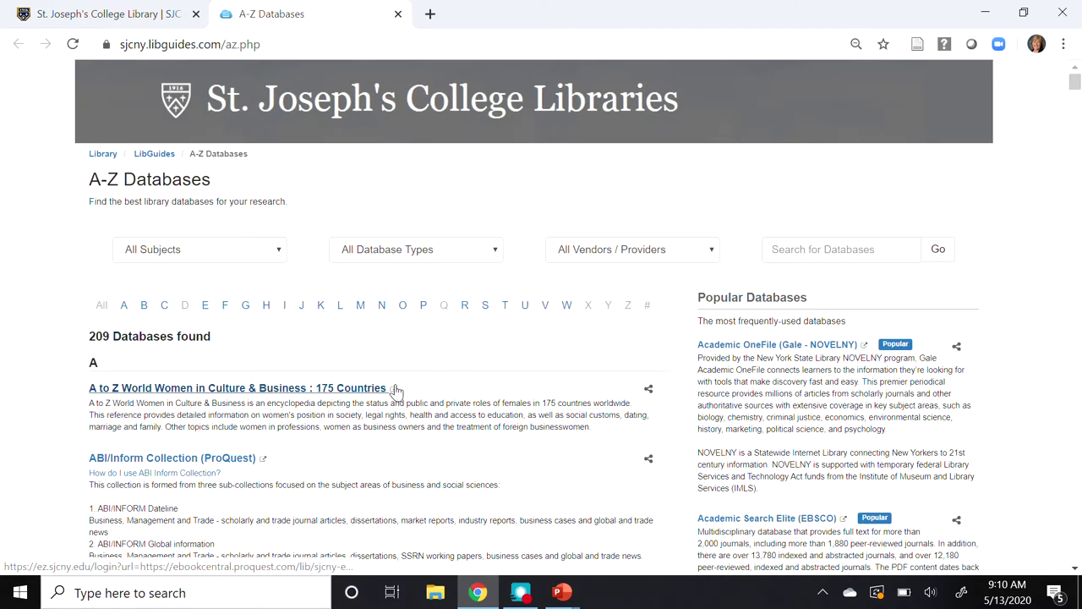
click(205, 307)
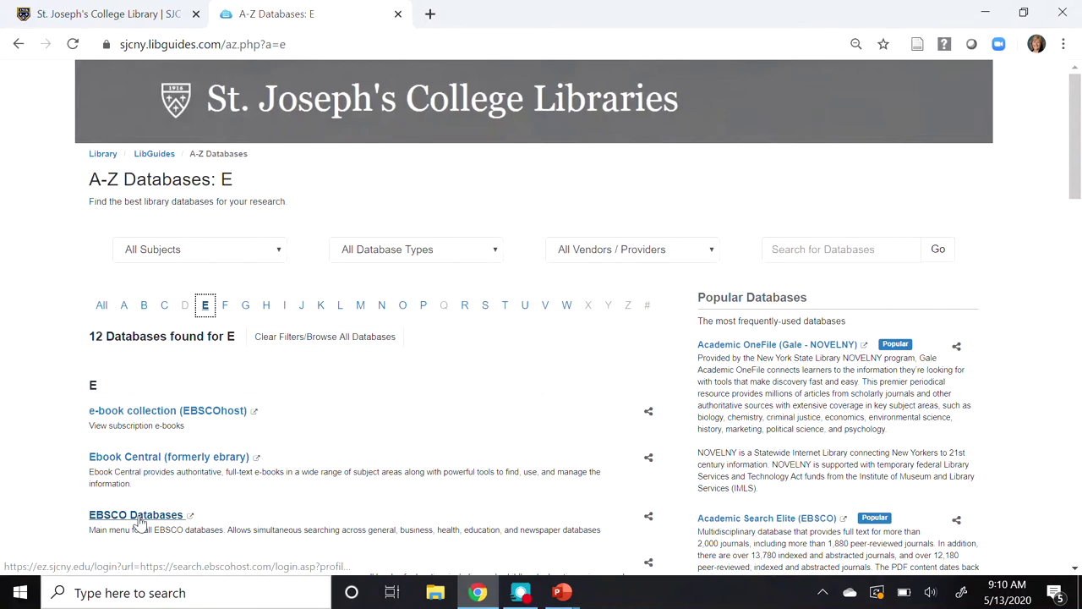
click(139, 517)
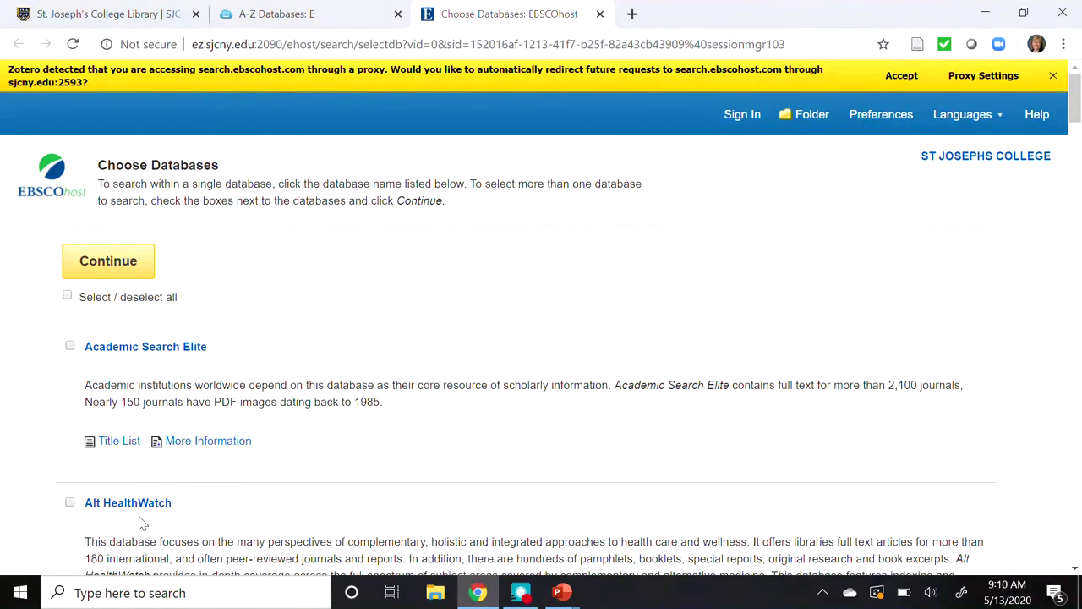
- Tick Academic Search Elite, ERIC and Professional Development Collection
click(70, 347)
scroll(72, 351, down, 10)
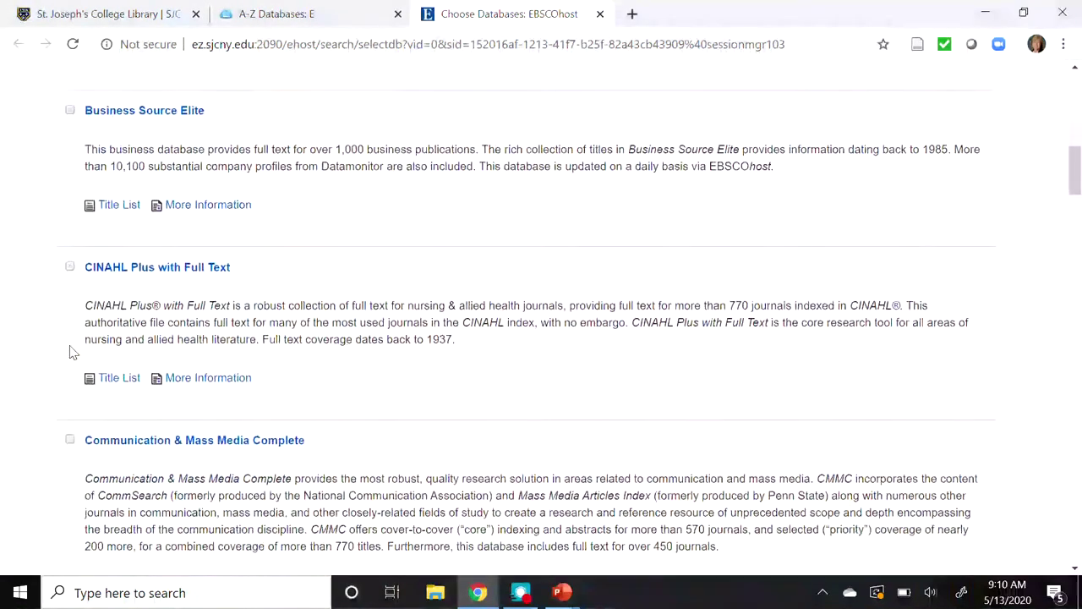
scroll(72, 352, down, 3)
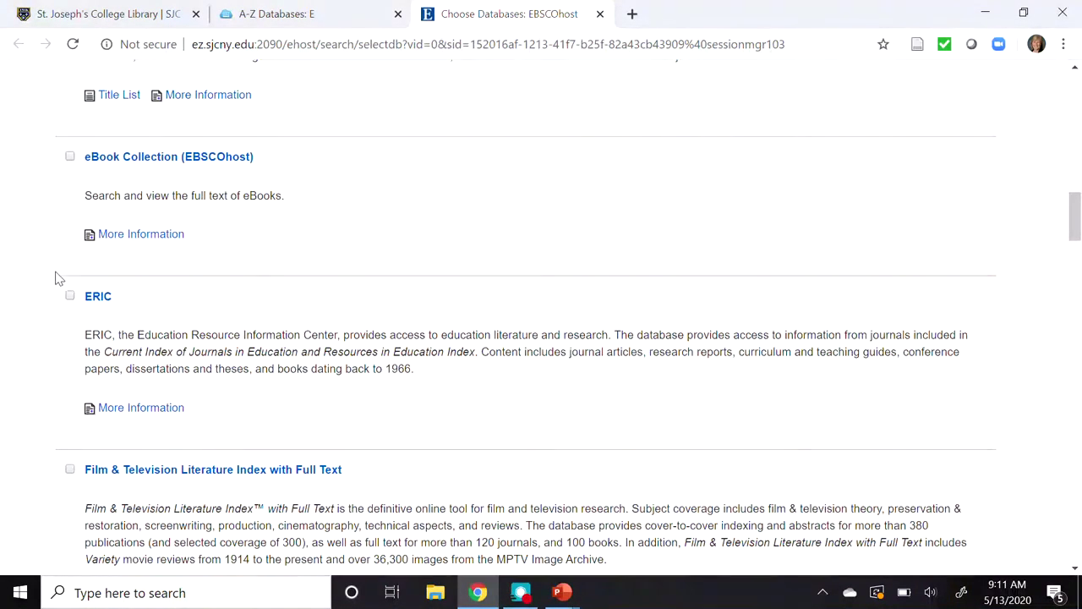
click(70, 297)
scroll(71, 306, down, 6)
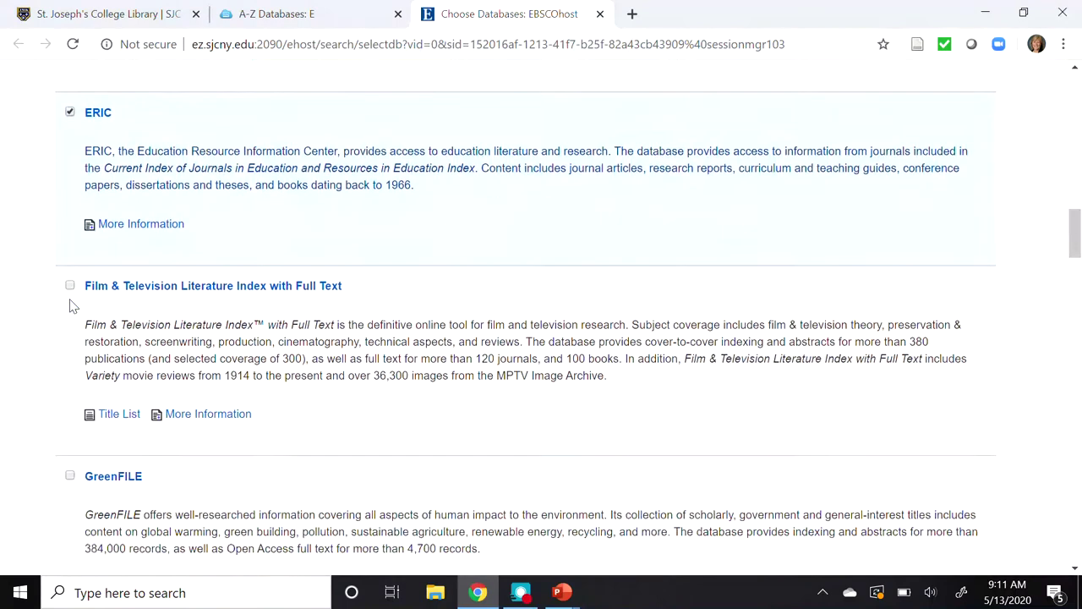
scroll(72, 307, down, 20)
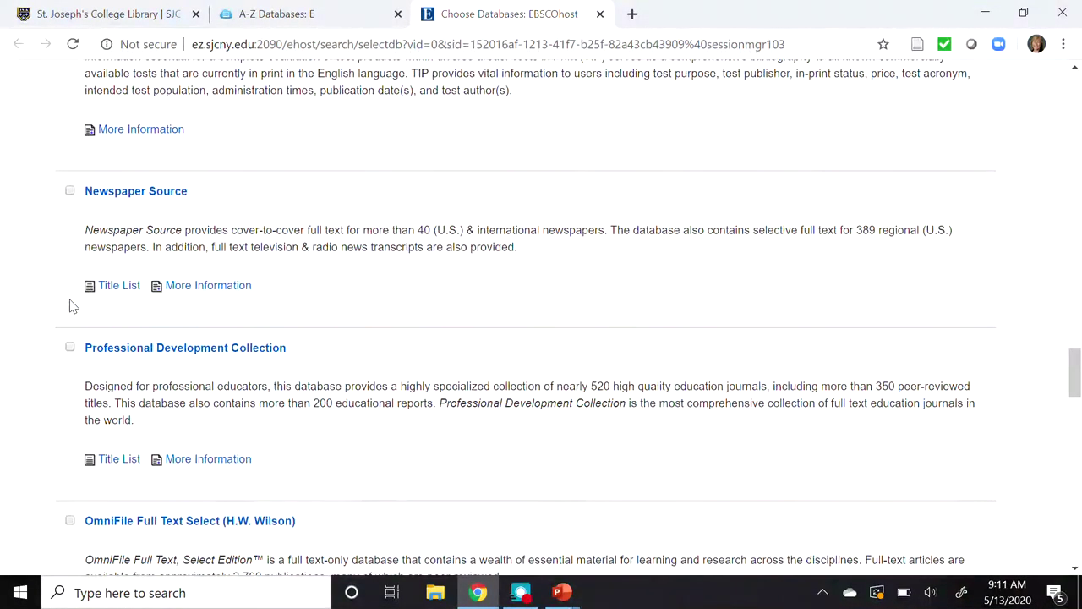
click(70, 349)
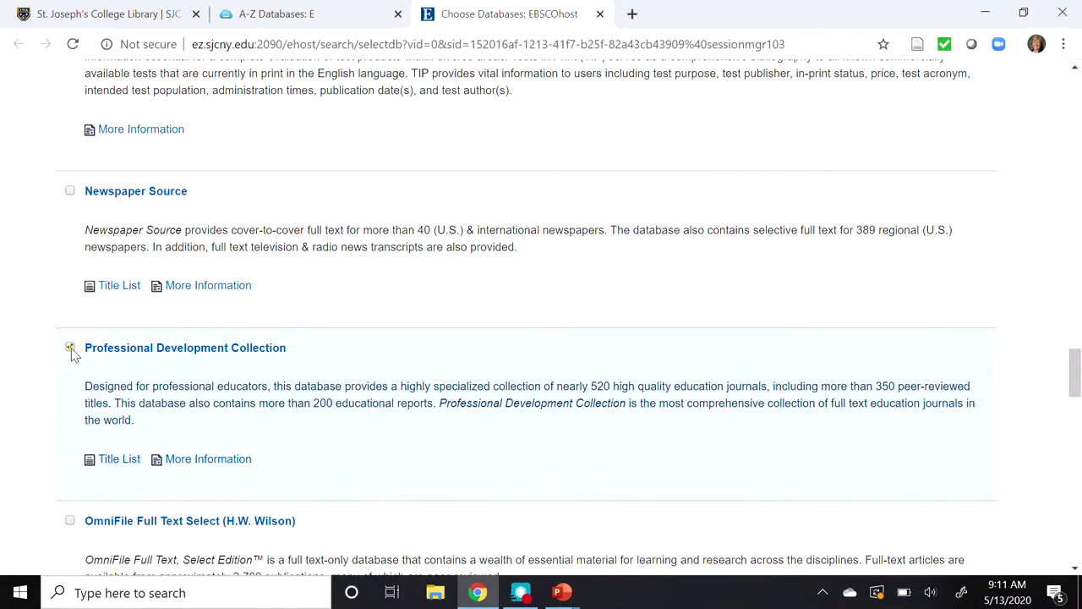
- Add OmniFile Full Text Select and APA PsycArticles, then continue to Advanced Search
click(71, 521)
scroll(73, 525, down, 6)
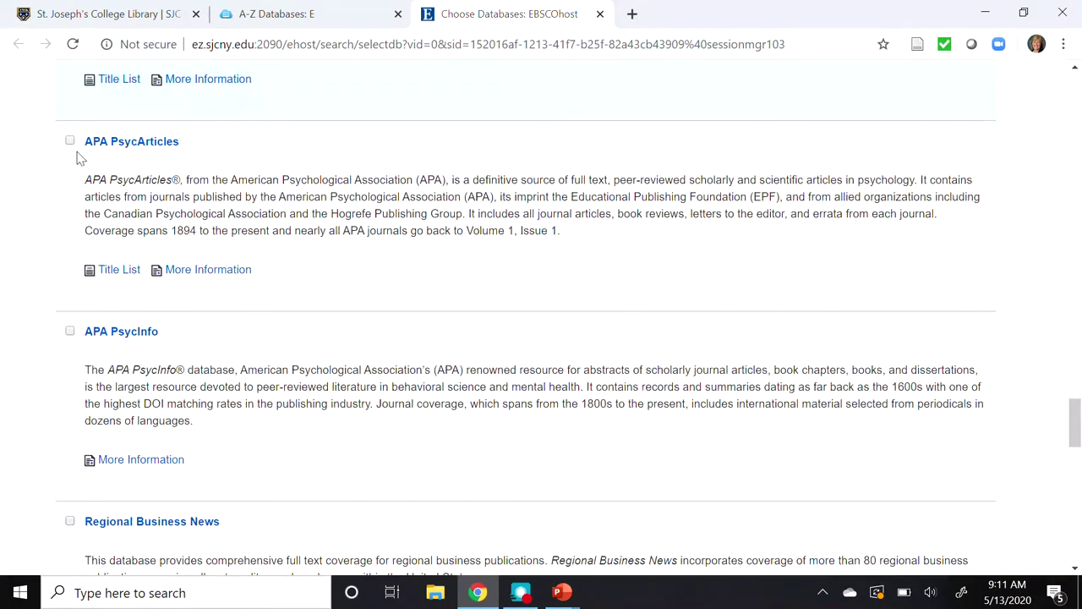
click(70, 142)
scroll(73, 145, down, 15)
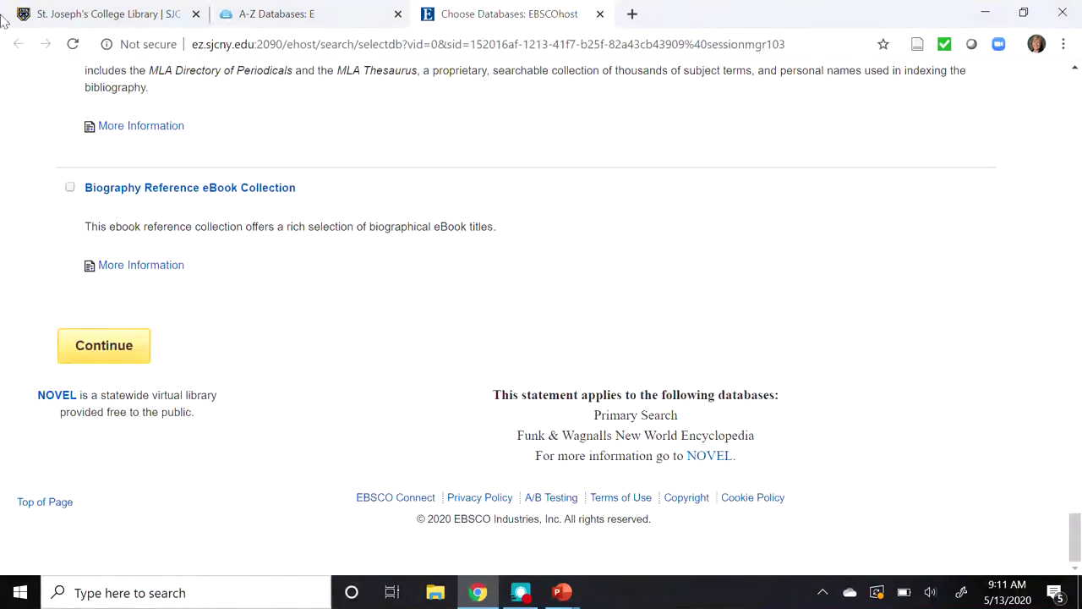
click(94, 356)
click(95, 356)
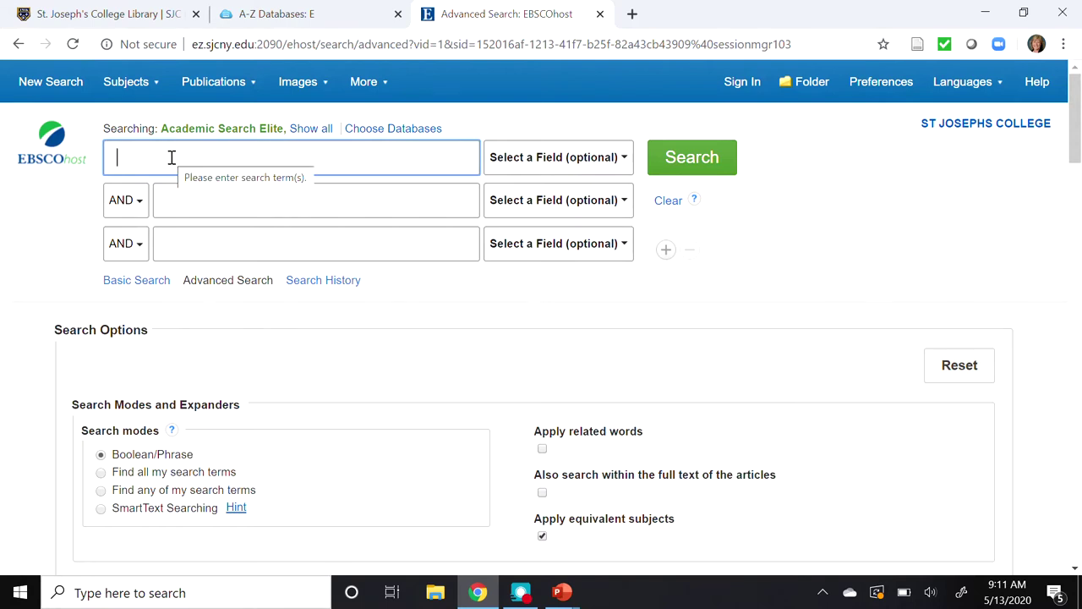
- Fill the first search box with the suggestion 'early childhood special education'
text(early d)
text(hil)
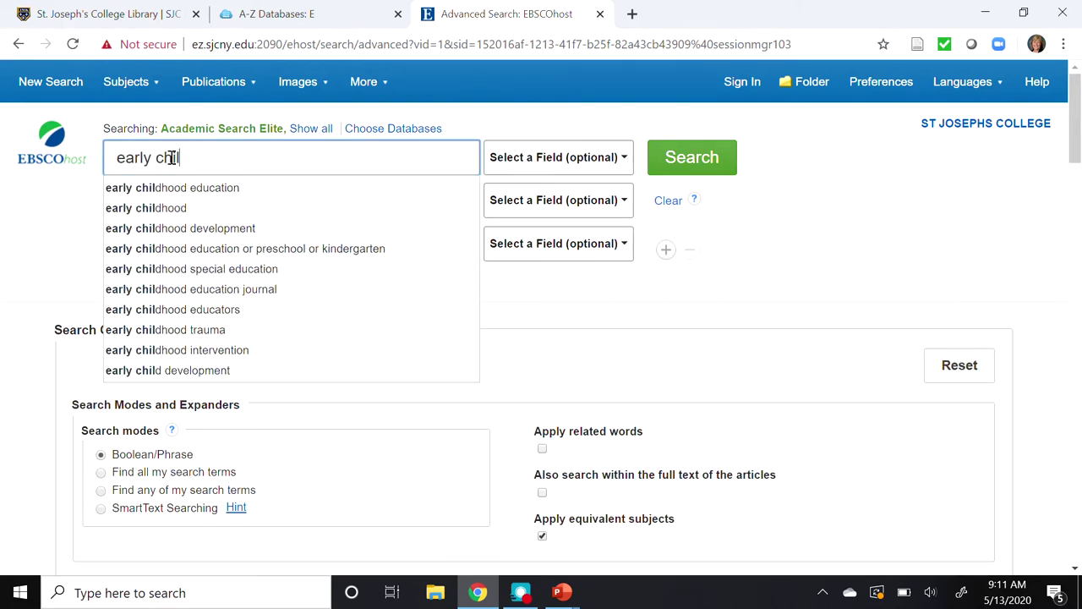
text(d)
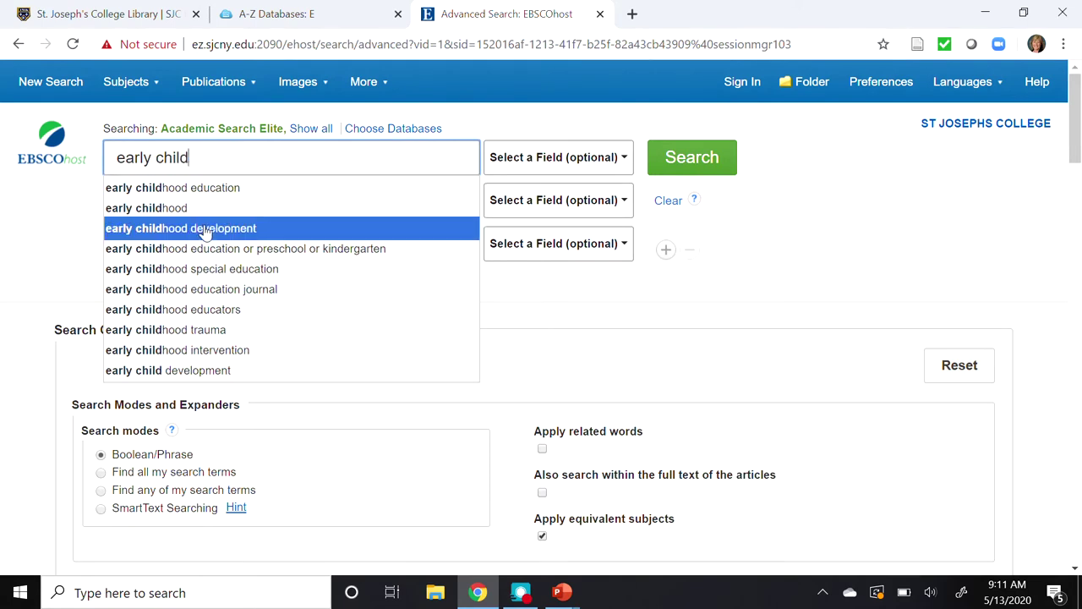
click(273, 269)
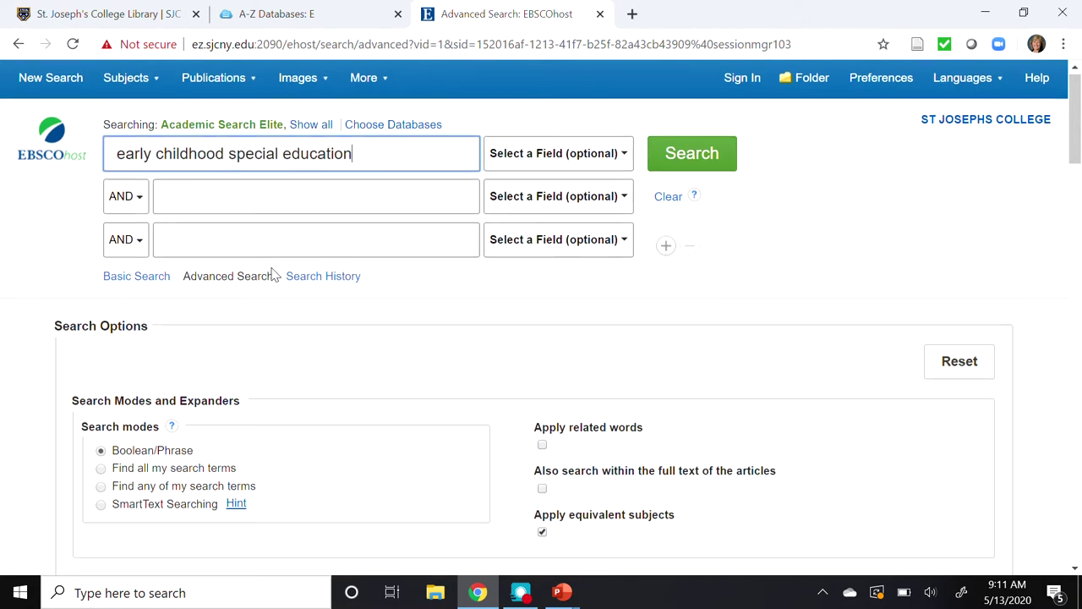
scroll(272, 273, down, 2)
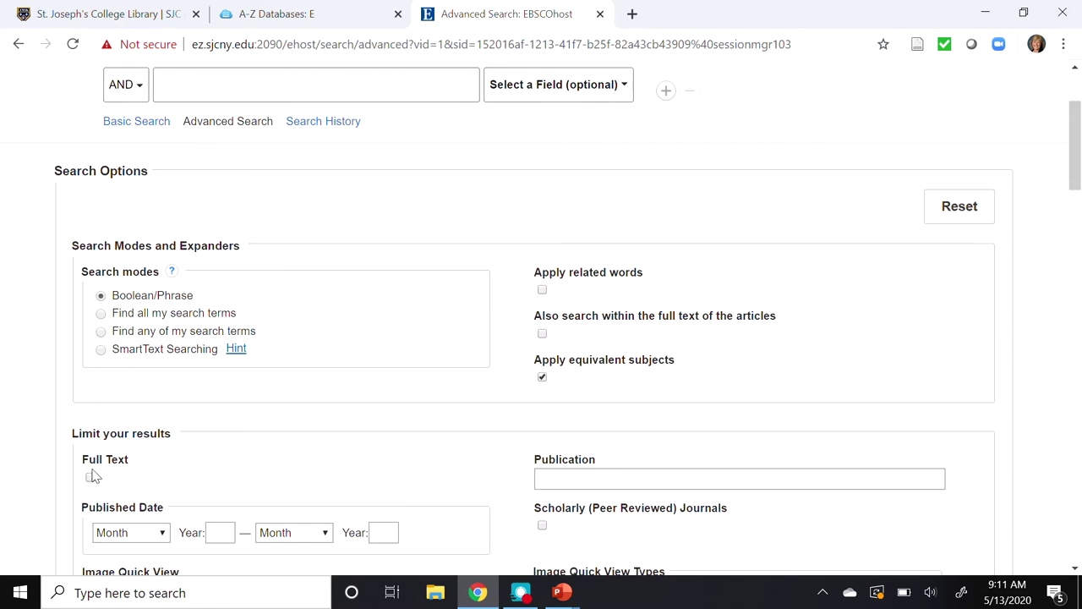
- Limit to full text and scholarly peer-reviewed journals published May 2015 to May 2020
click(141, 537)
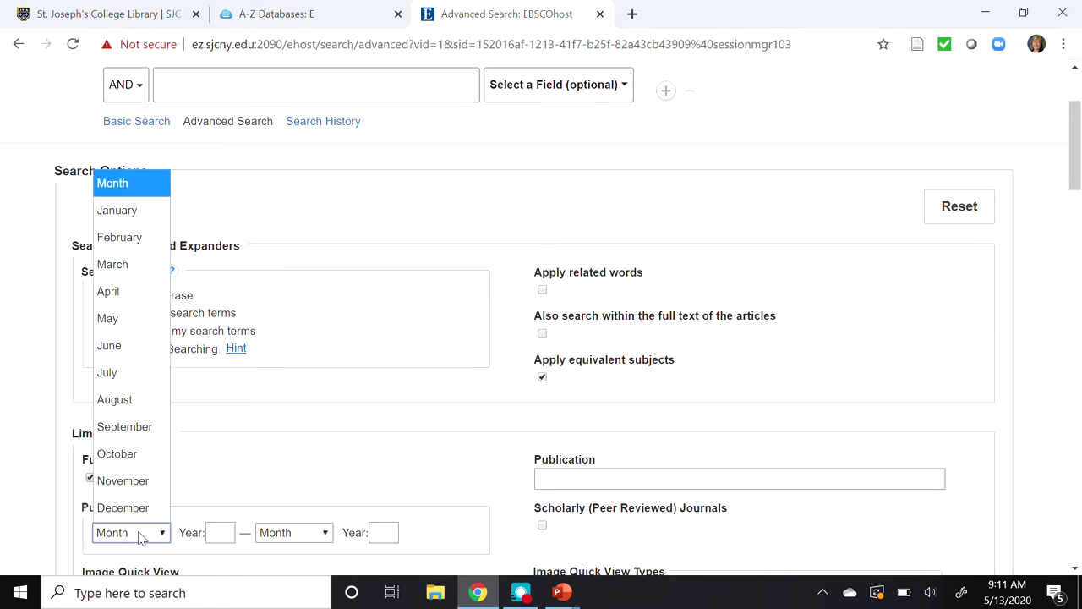
click(127, 319)
click(229, 533)
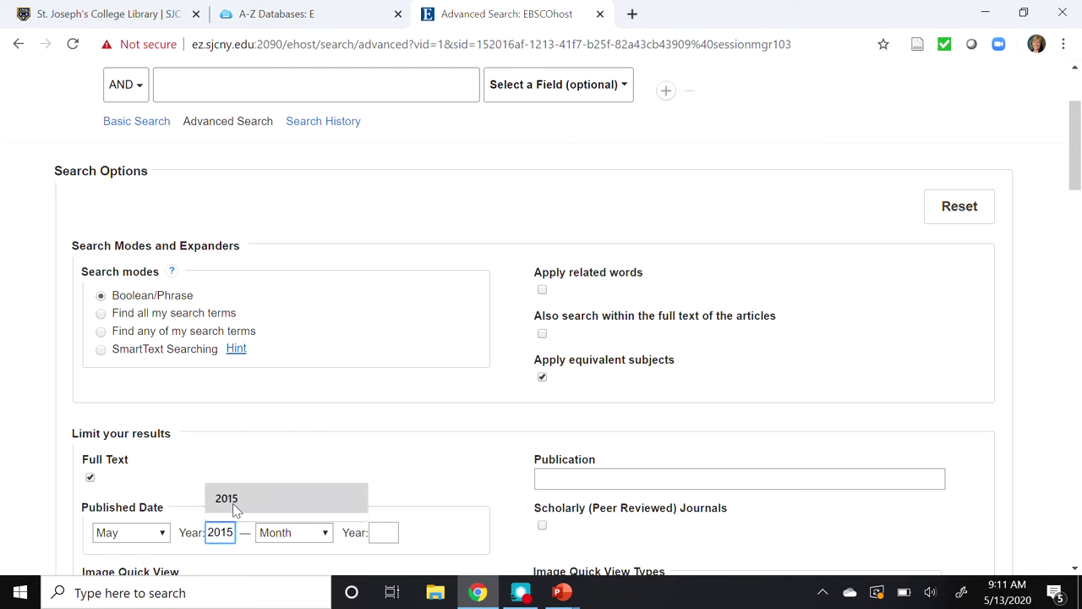
click(232, 503)
click(292, 534)
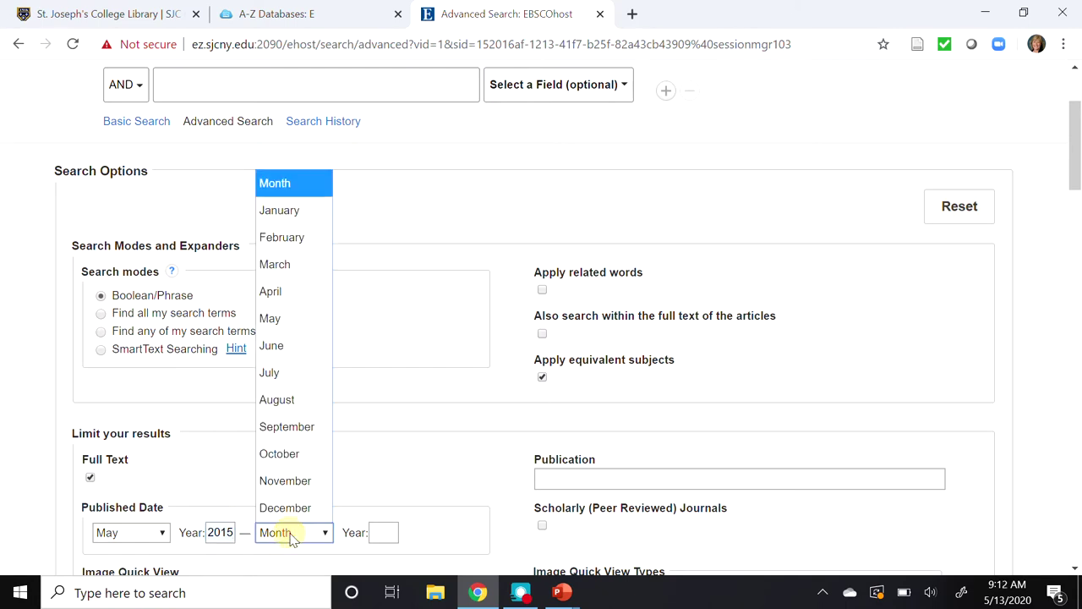
click(296, 316)
click(383, 533)
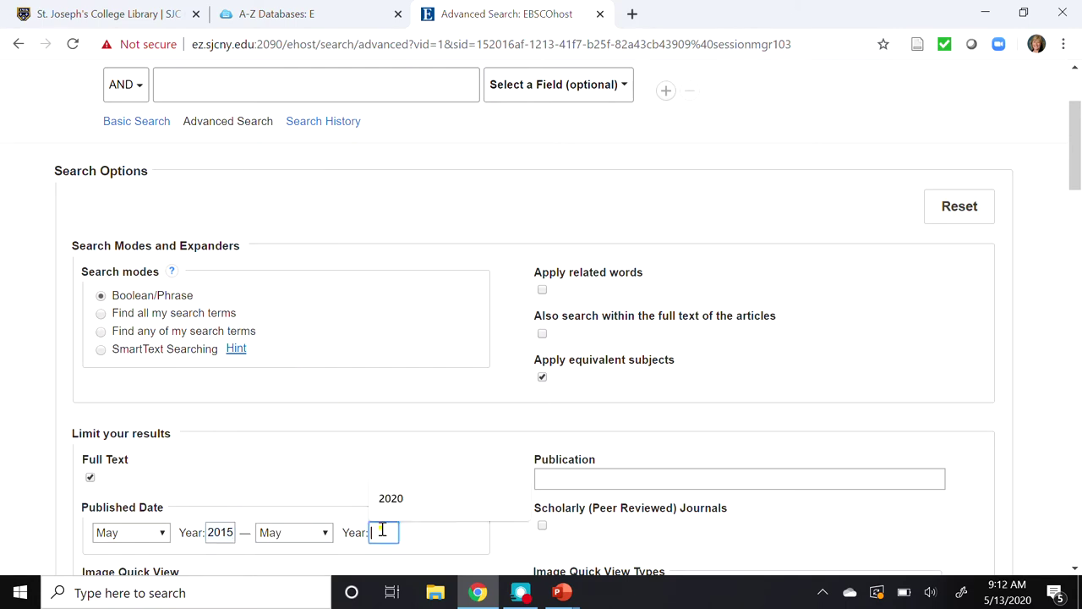
click(392, 501)
click(542, 526)
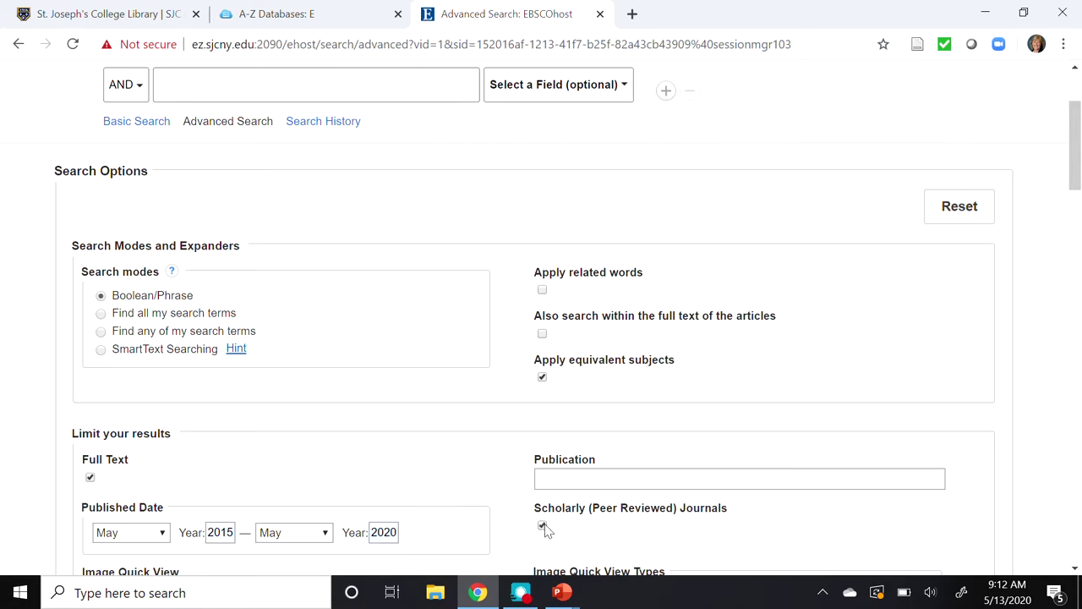
scroll(546, 528, down, 7)
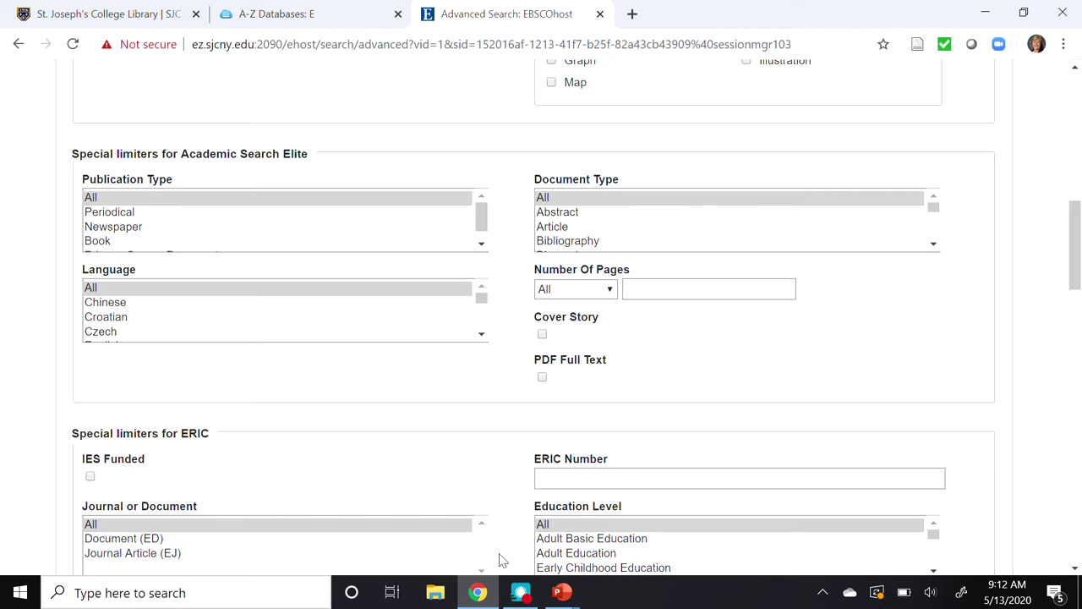
- Restrict Academic Search Elite to articles and ERIC to journal articles, Reports - Research, Early Childhood Education
click(581, 230)
scroll(577, 235, down, 4)
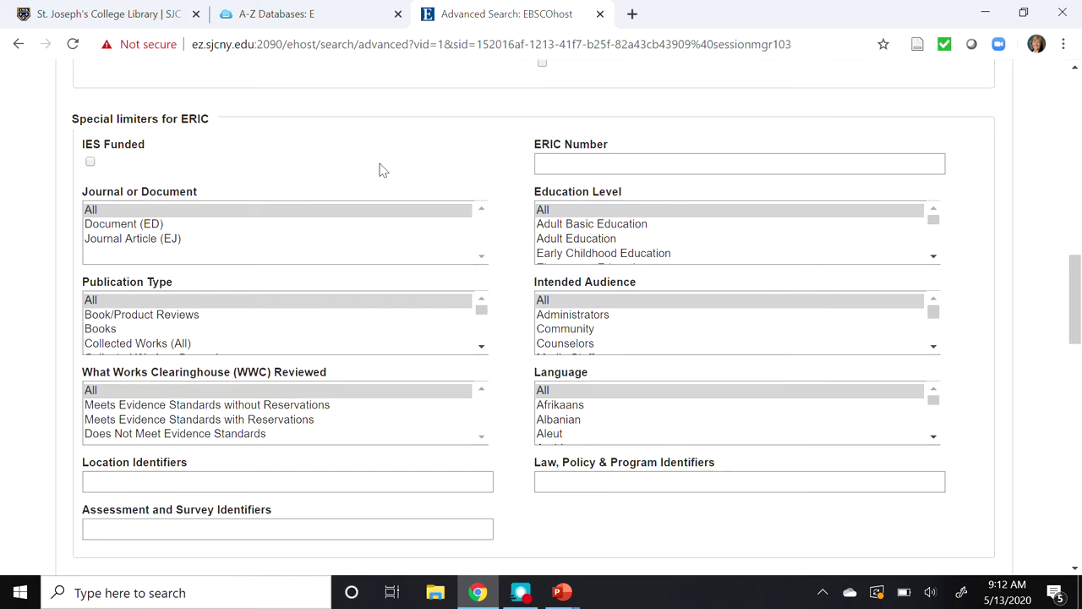
click(159, 242)
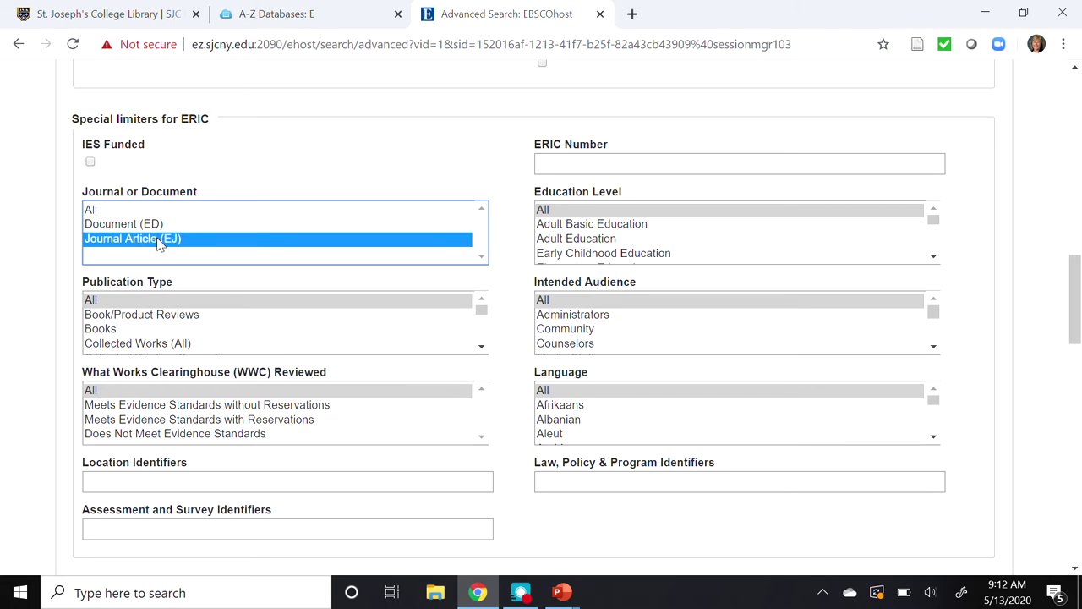
click(481, 347)
drag(486, 350, 486, 350)
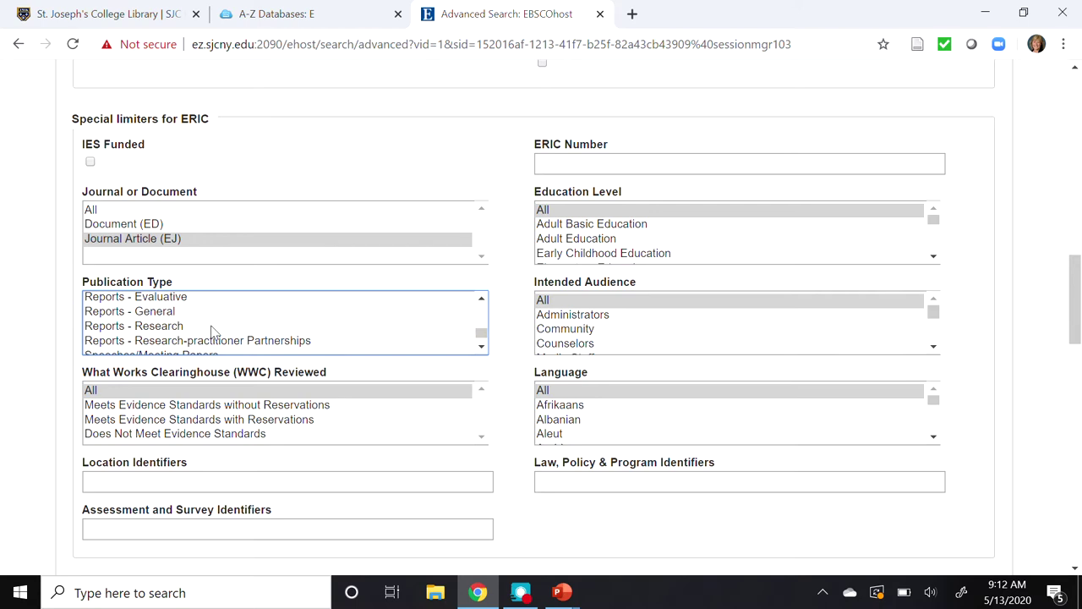
click(104, 334)
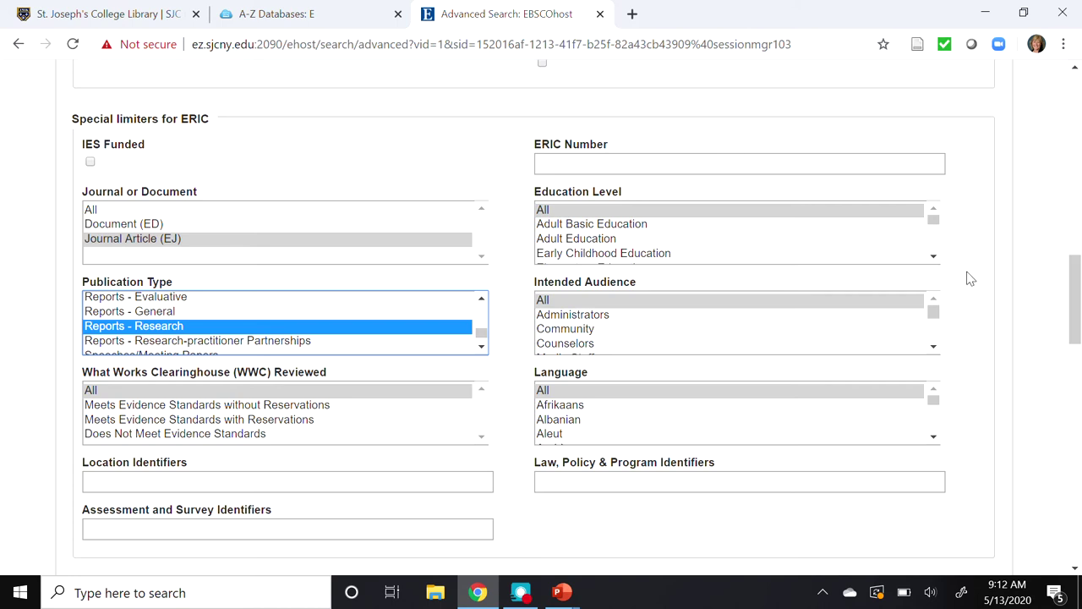
click(602, 254)
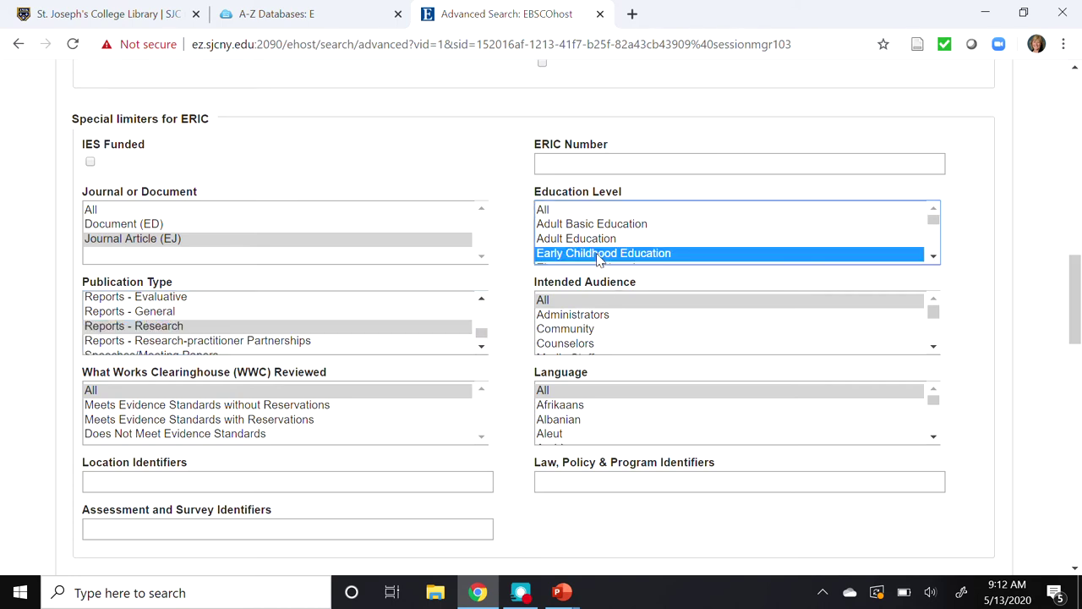
- Restrict Professional Development Collection to articles and OmniFile publication type to Academic Journal
scroll(597, 257, down, 6)
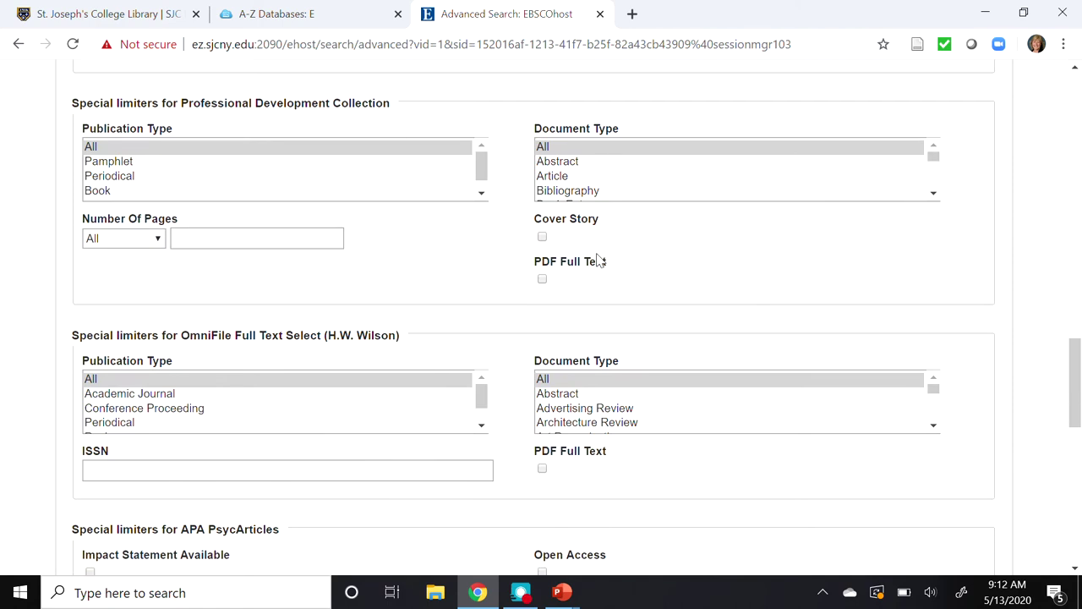
click(571, 177)
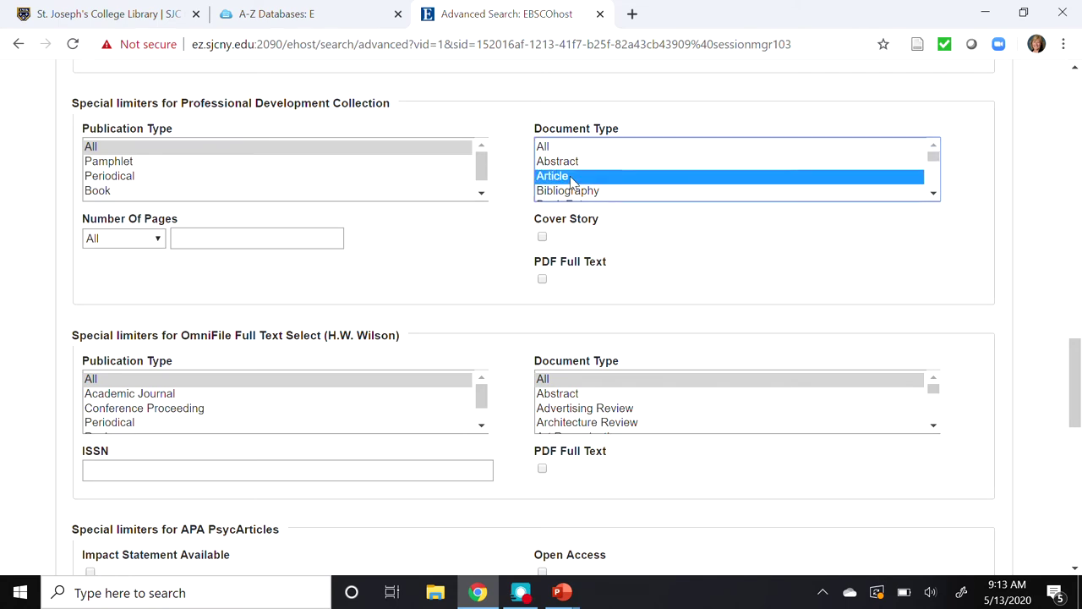
scroll(573, 181, down, 3)
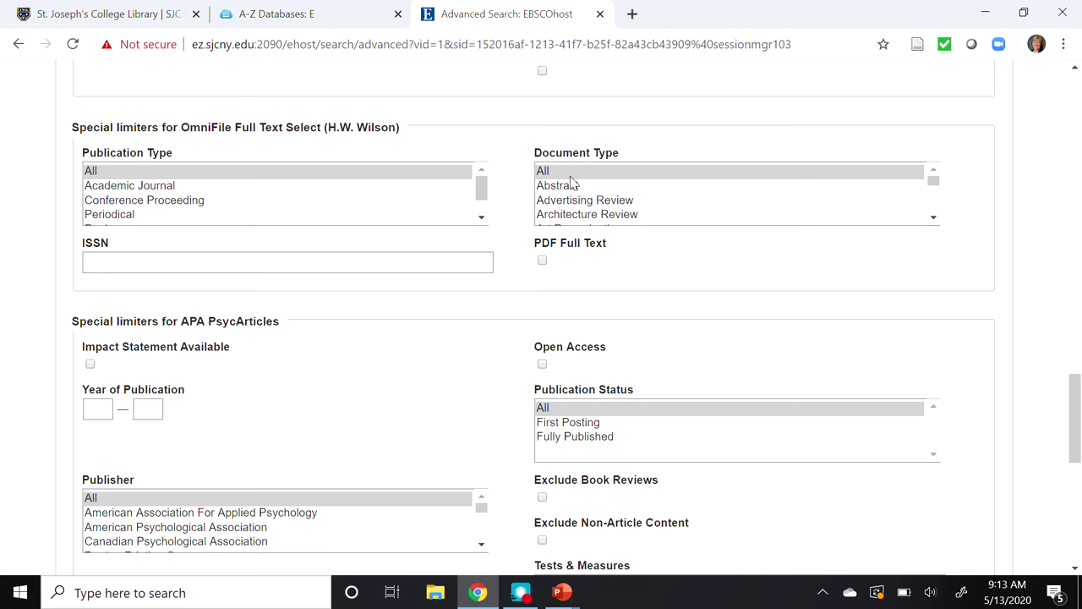
click(176, 185)
- Set the APA PsycArticles age group limiter to Preschool Age (2-5 yrs)
scroll(172, 192, down, 1)
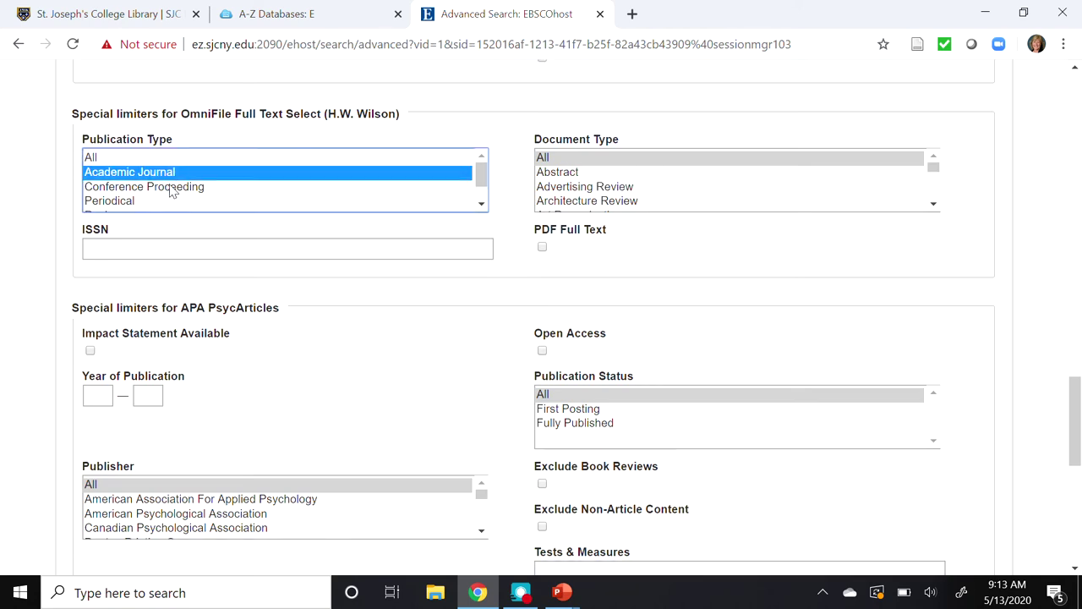
scroll(171, 192, down, 2)
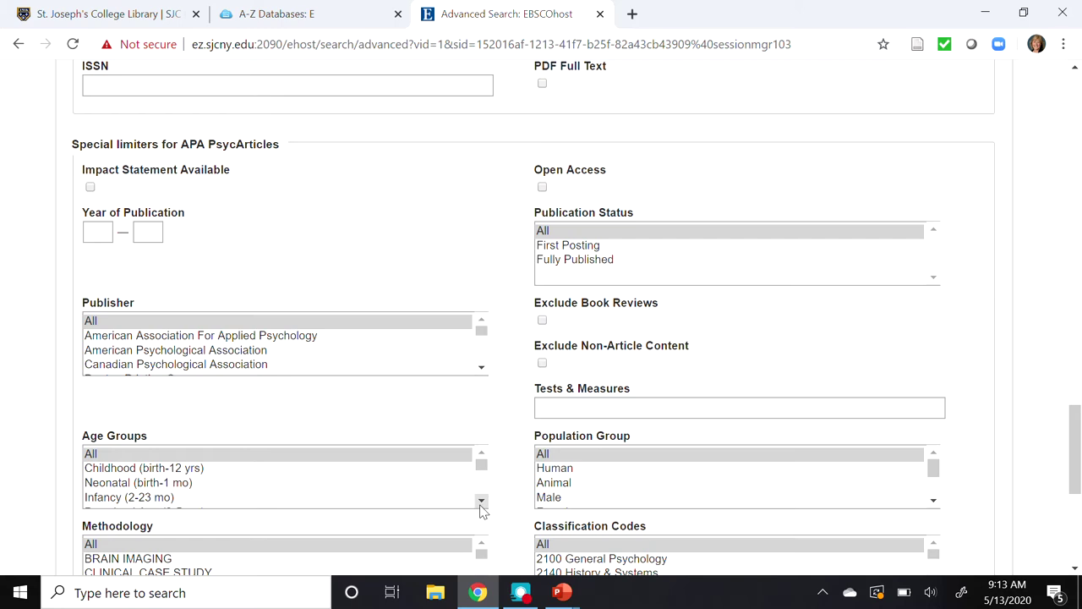
drag(481, 508, 481, 508)
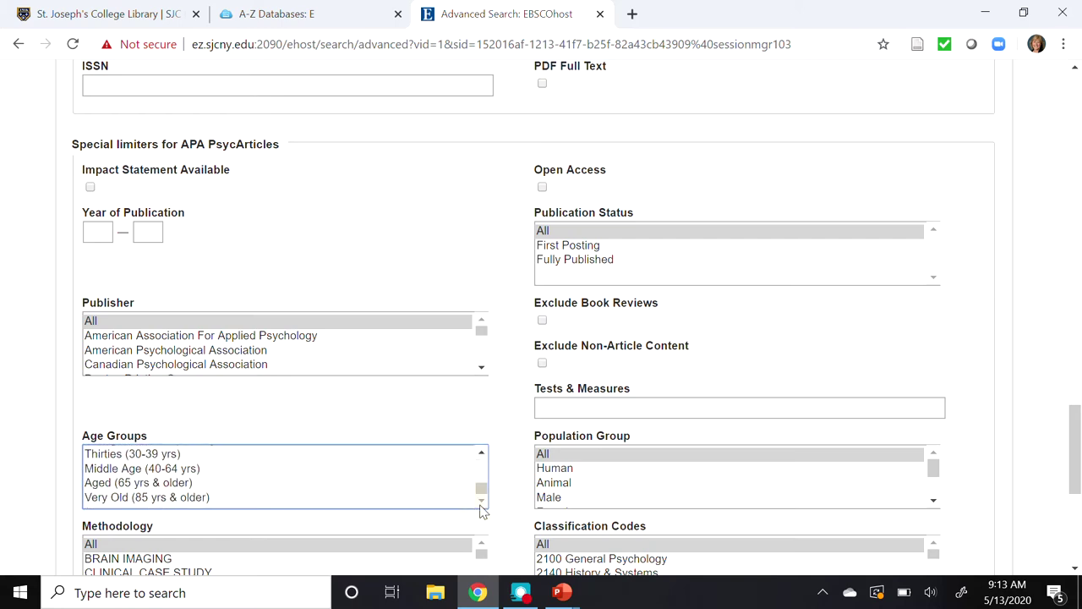
click(481, 456)
click(481, 457)
click(481, 454)
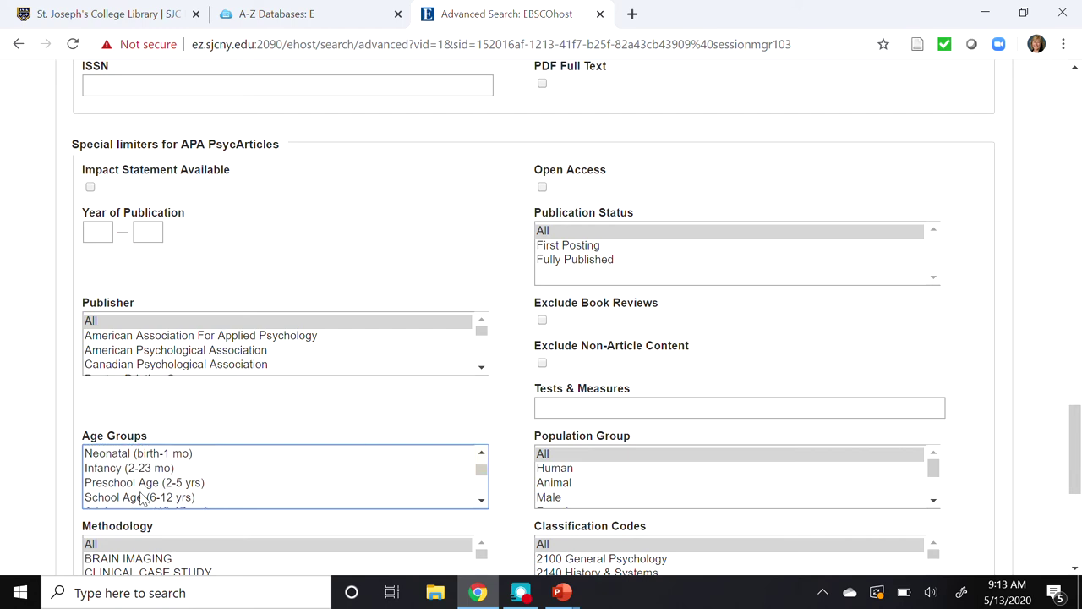
click(152, 483)
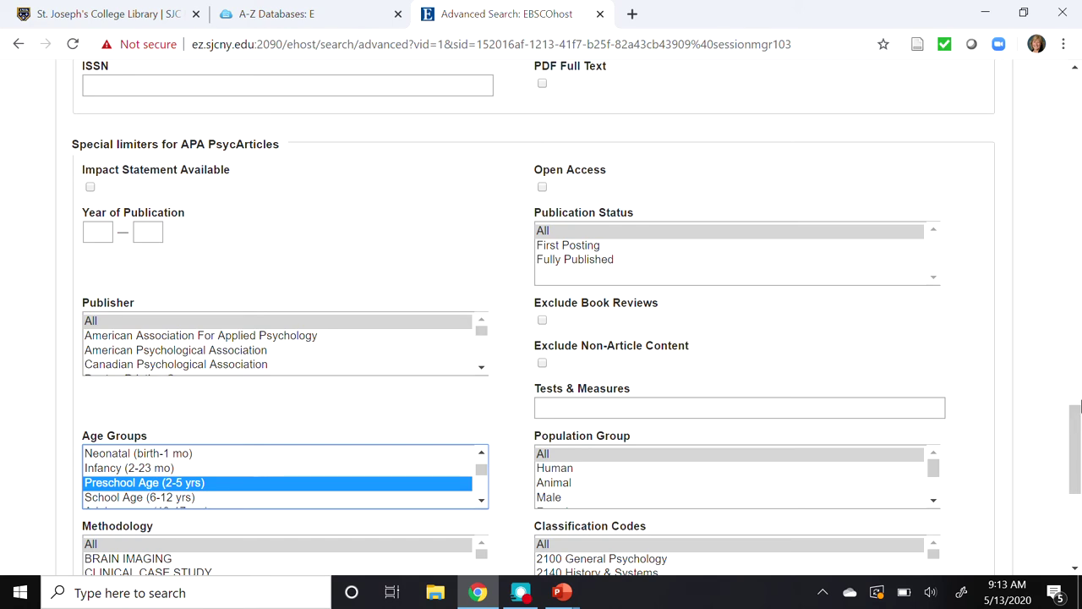
click(1077, 534)
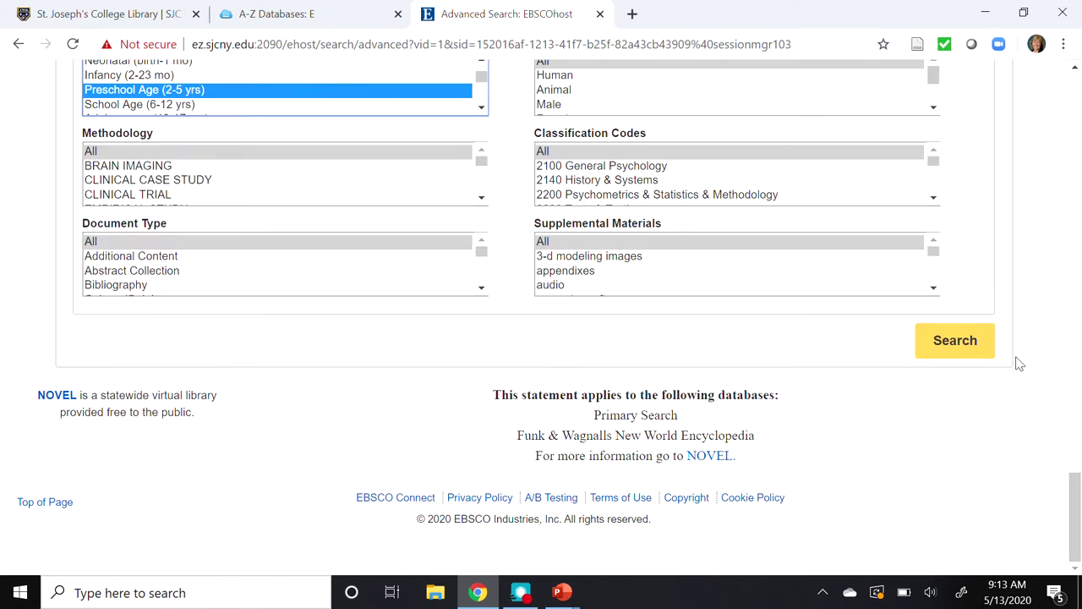
- Run the search and review the 125 results for early childhood special education
click(948, 338)
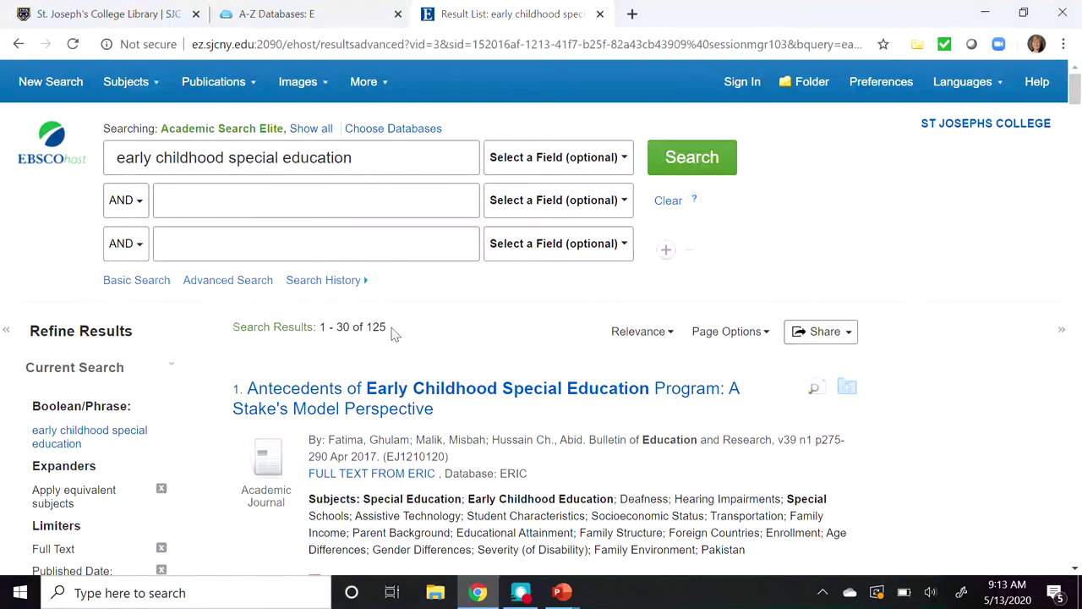
drag(389, 328, 352, 330)
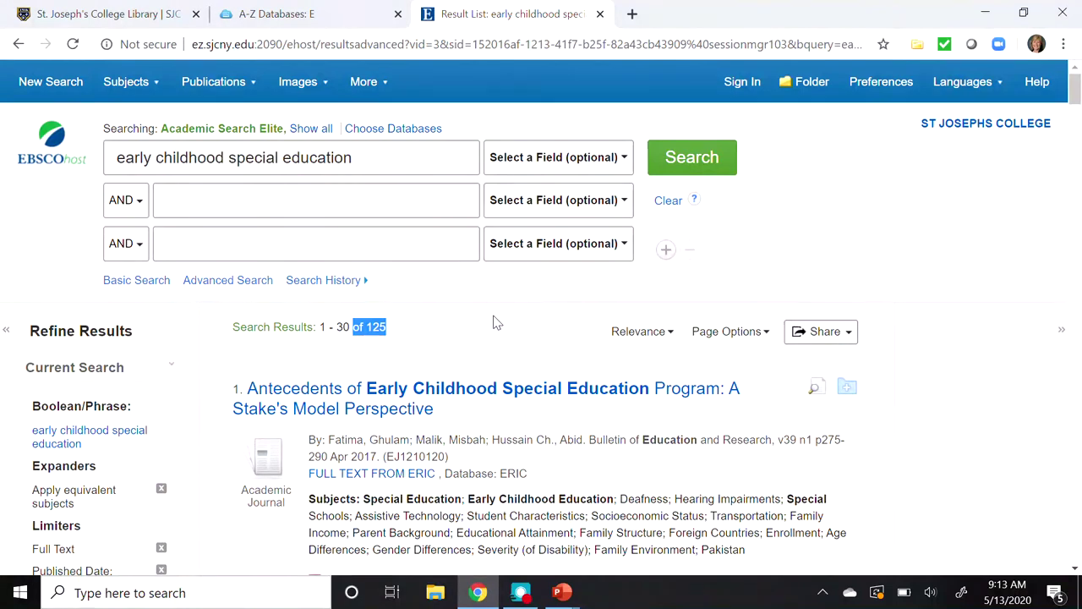
scroll(496, 323, down, 5)
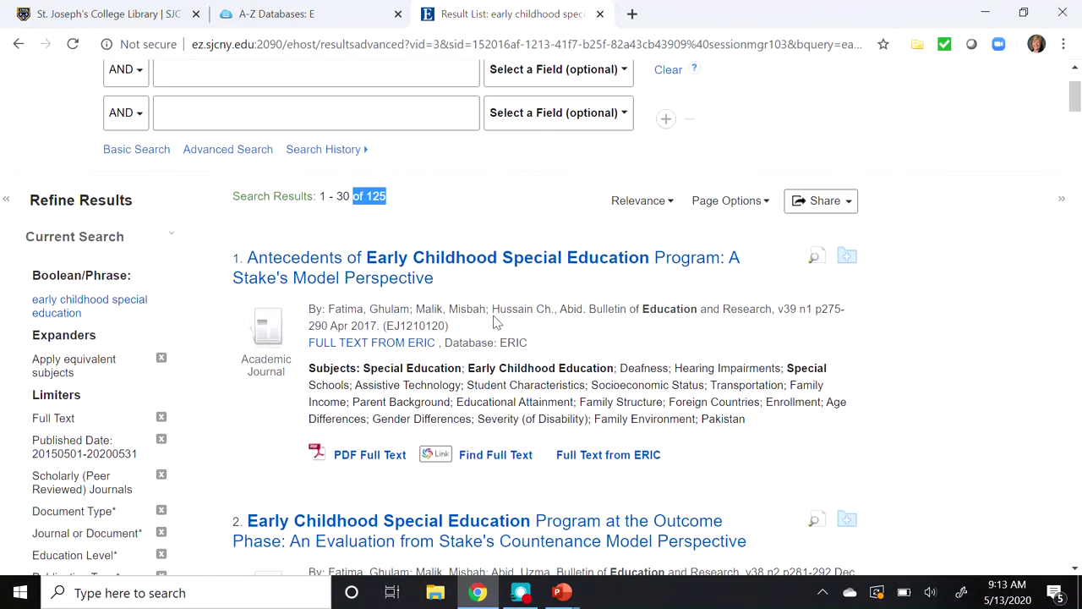
scroll(496, 322, down, 5)
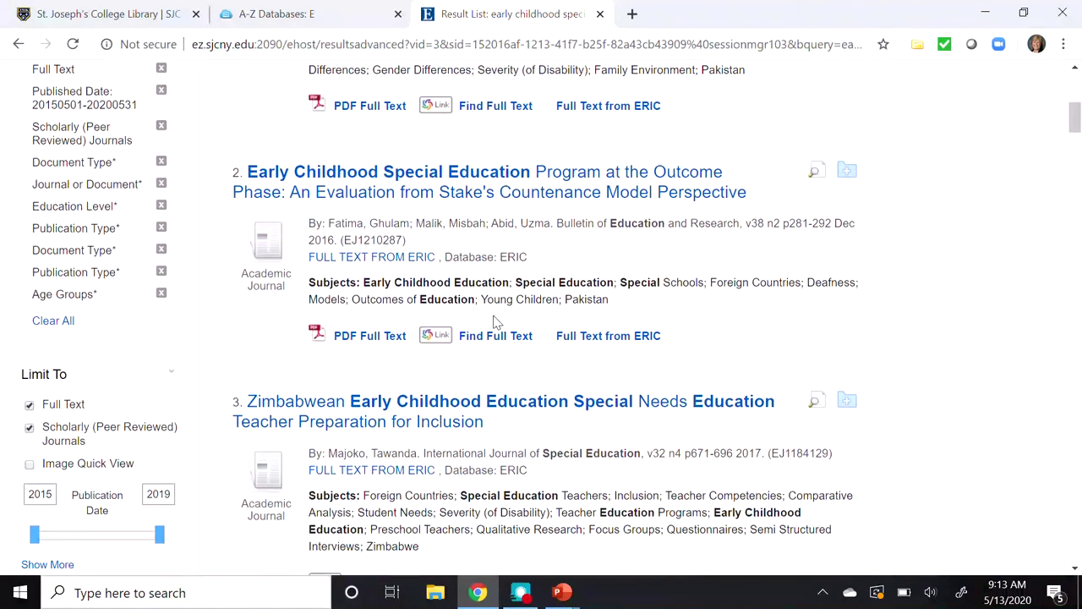
scroll(496, 322, down, 3)
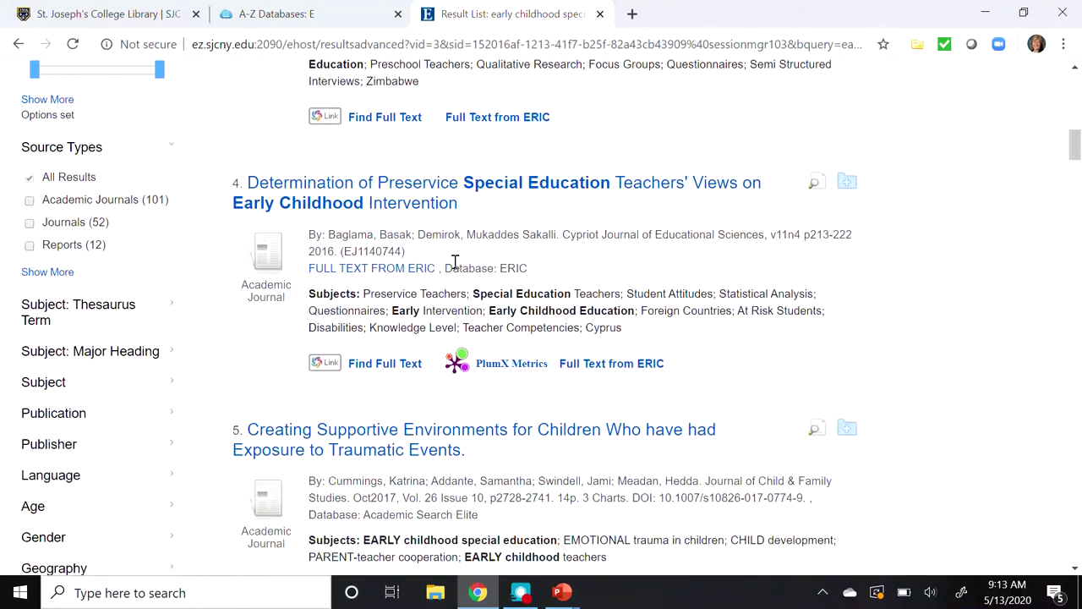
- Narrow to Academic Journals (101) and highlight result 5's author and citation details
click(29, 201)
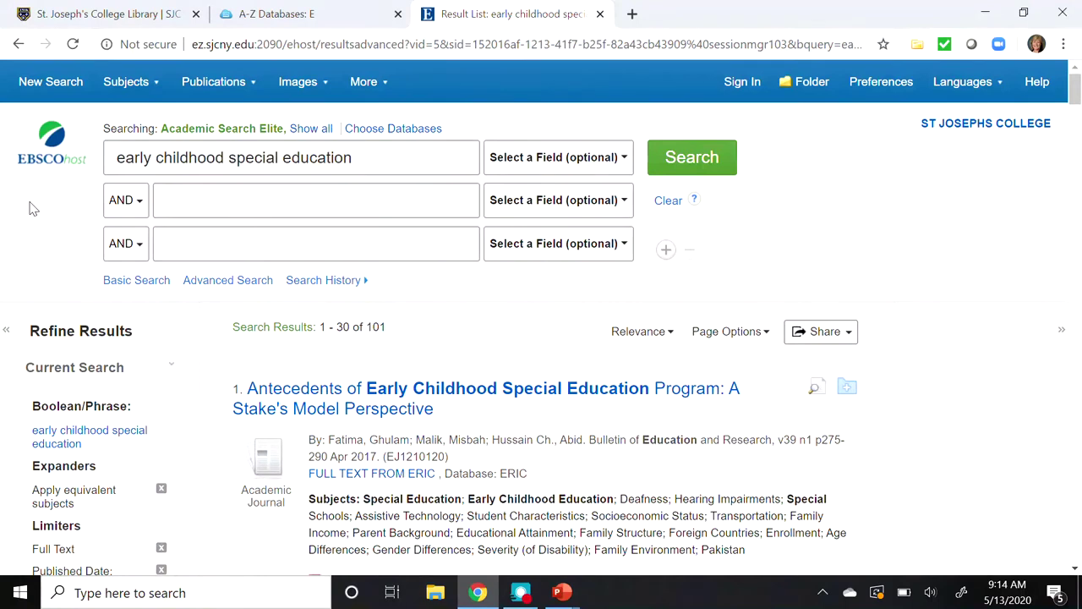
scroll(31, 209, down, 7)
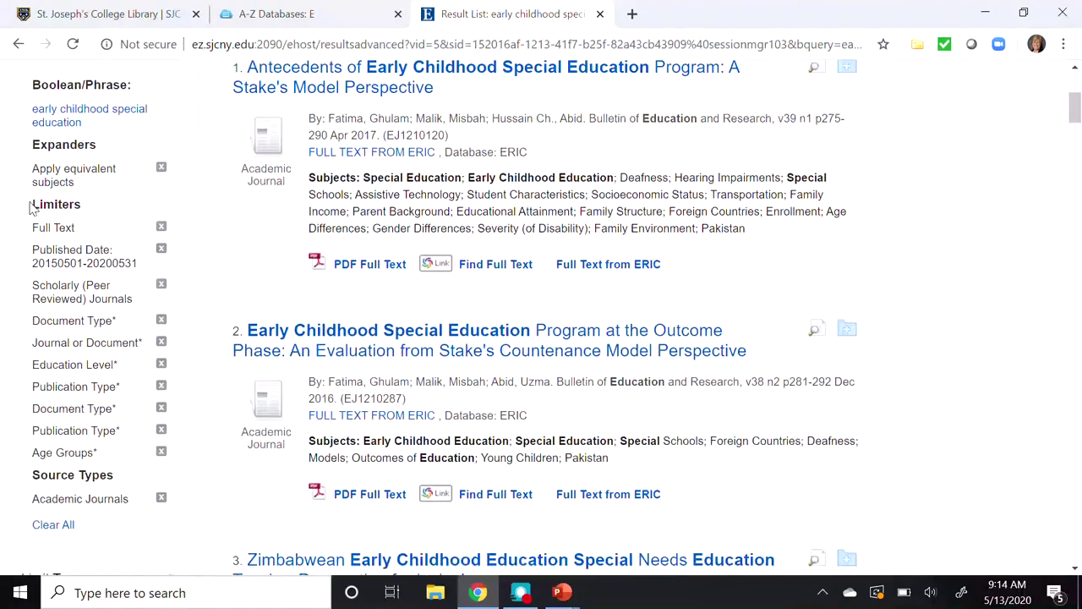
scroll(31, 209, down, 6)
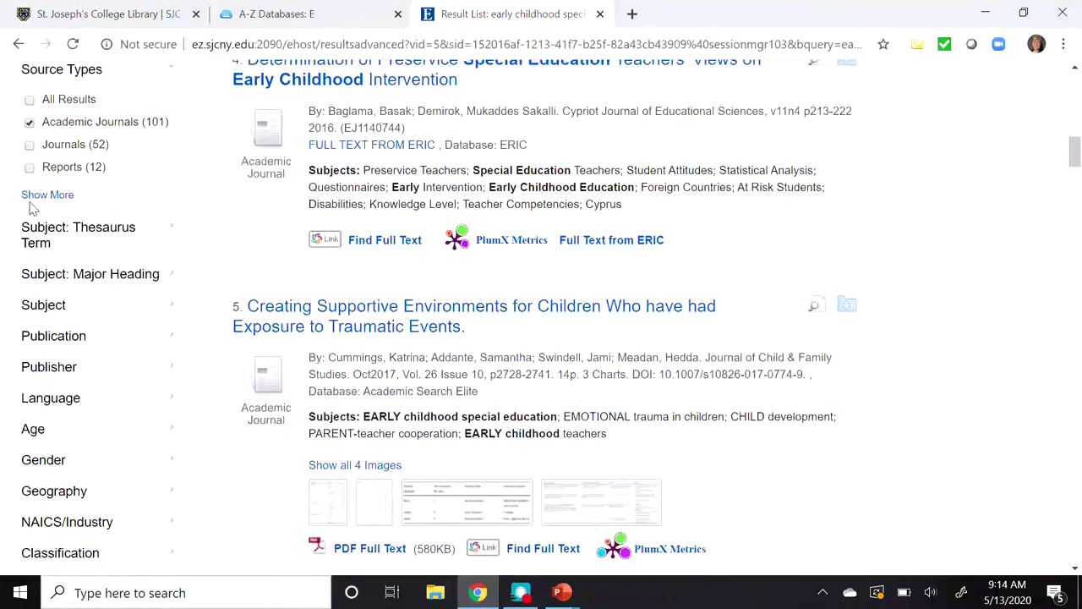
scroll(32, 208, down, 1)
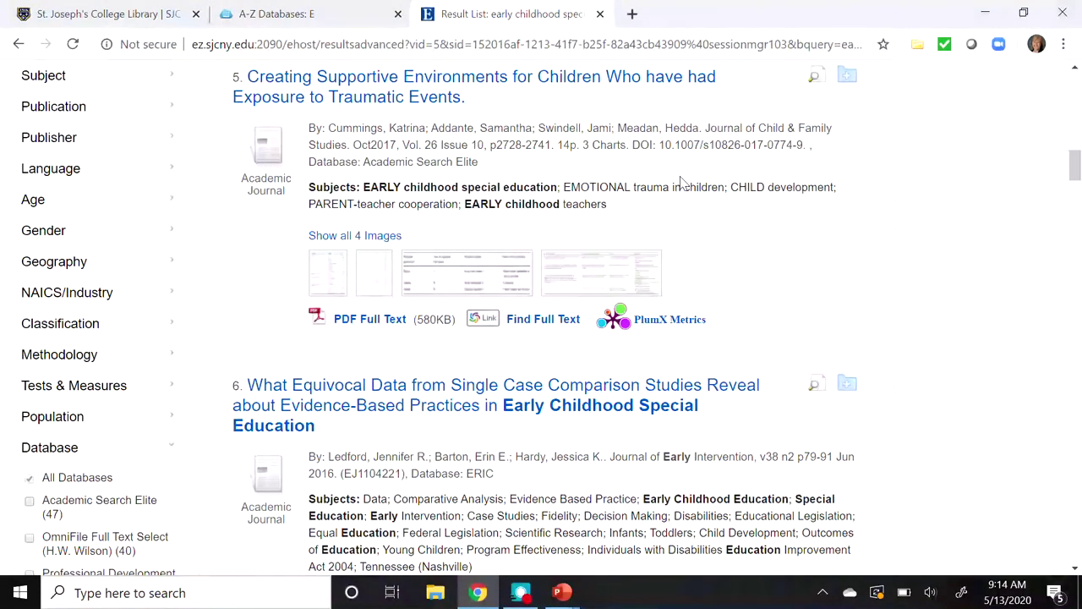
triple_click(524, 175)
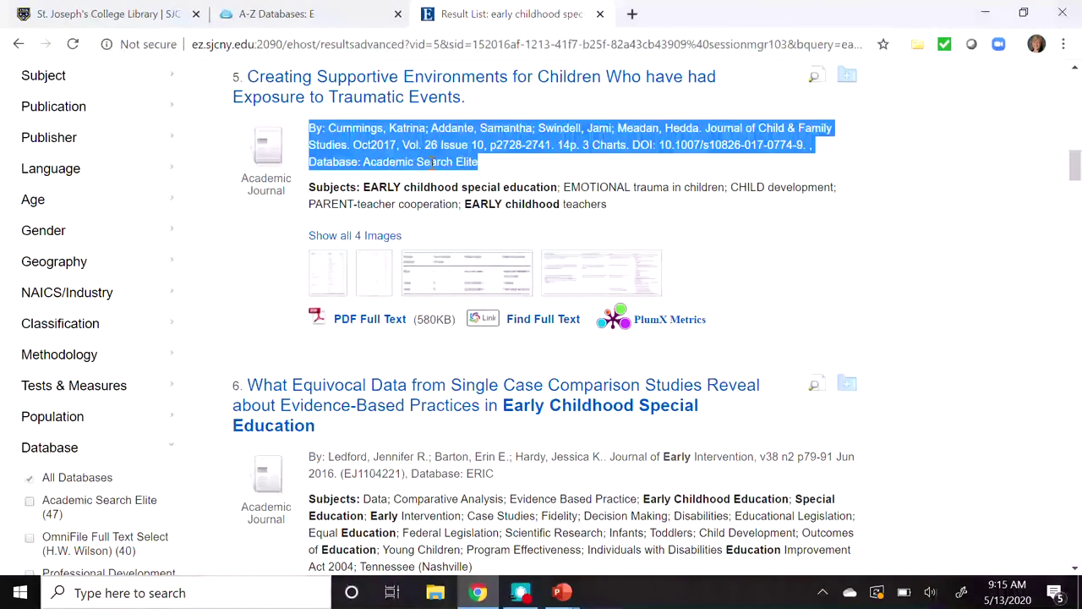
click(374, 144)
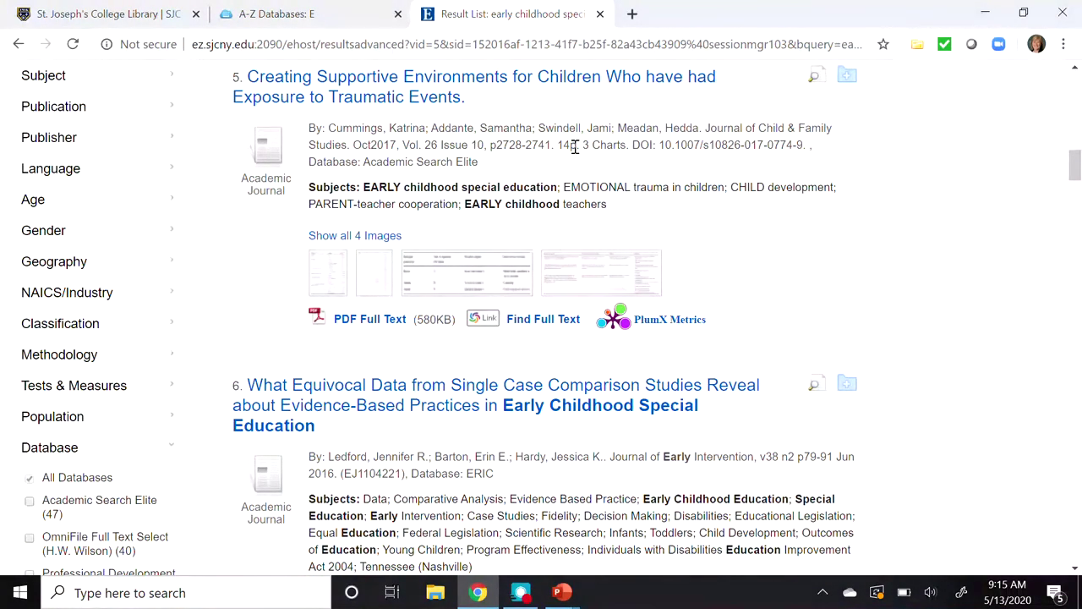
drag(578, 144, 556, 145)
drag(628, 144, 581, 145)
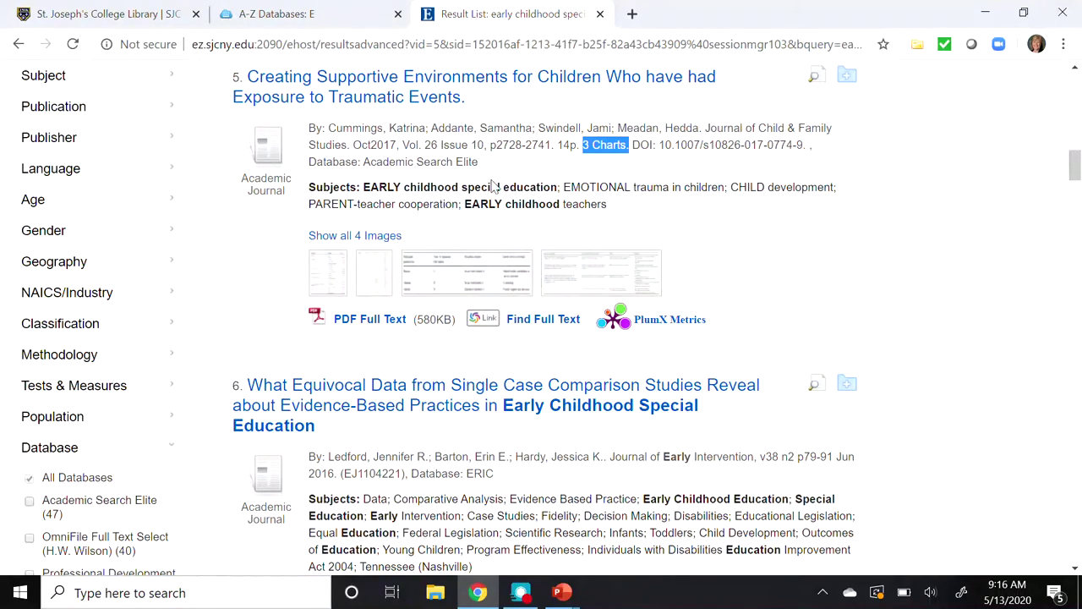
- Open the PDF Full Text of 'Creating Supportive Environments for Children…' and read its first pages
click(372, 321)
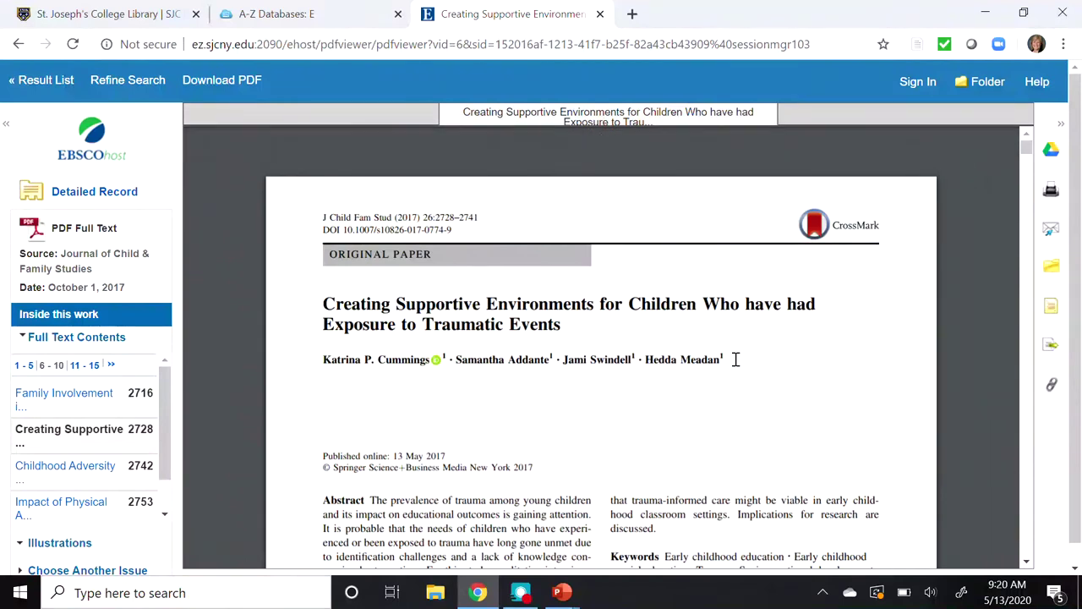
scroll(736, 359, down, 4)
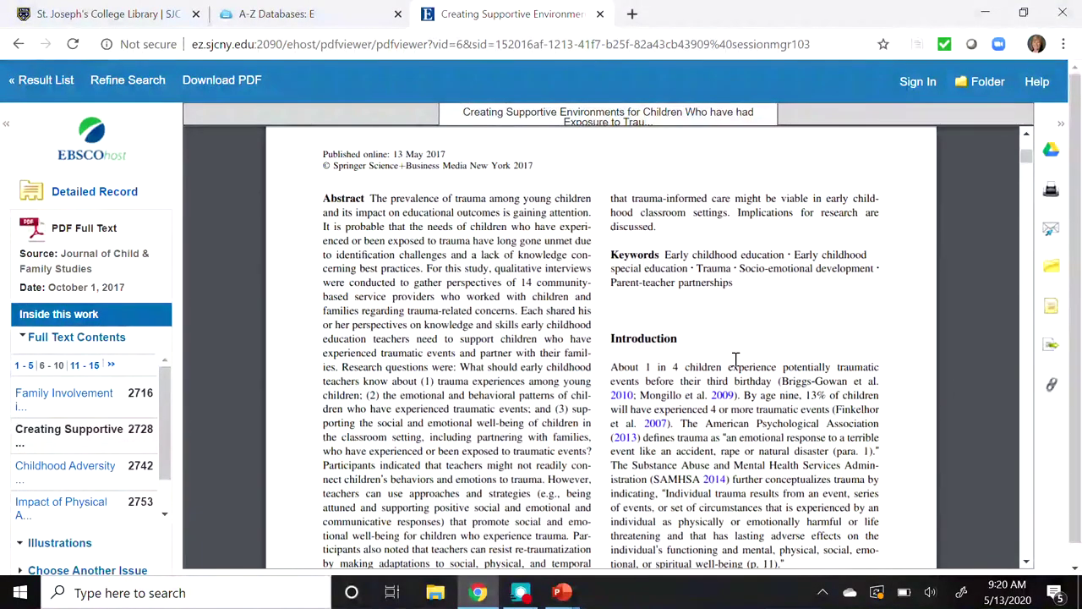
scroll(736, 359, down, 1)
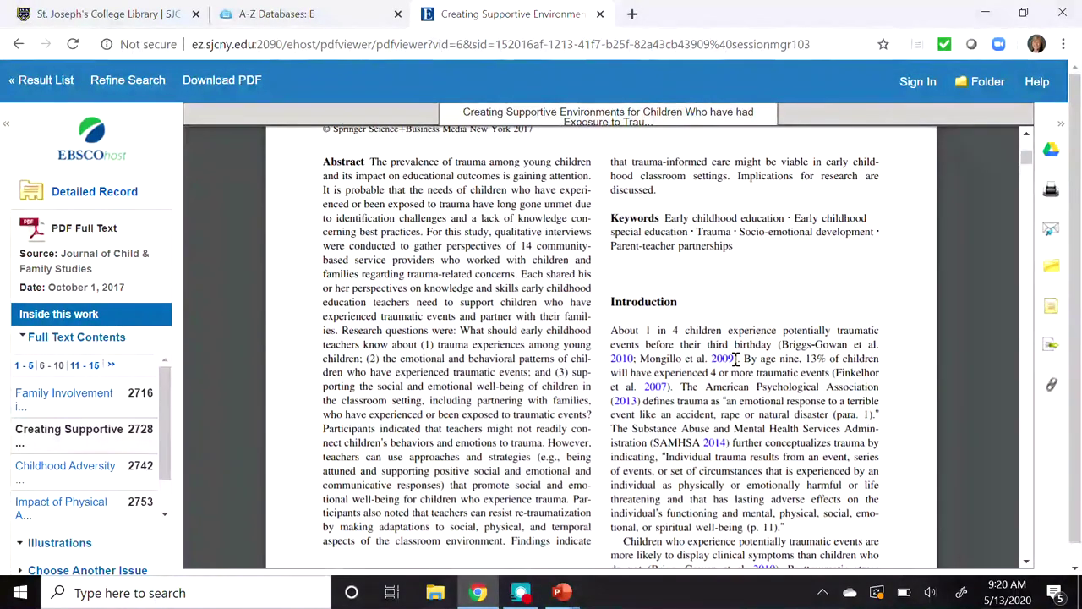
scroll(735, 358, down, 2)
scroll(735, 358, down, 2)
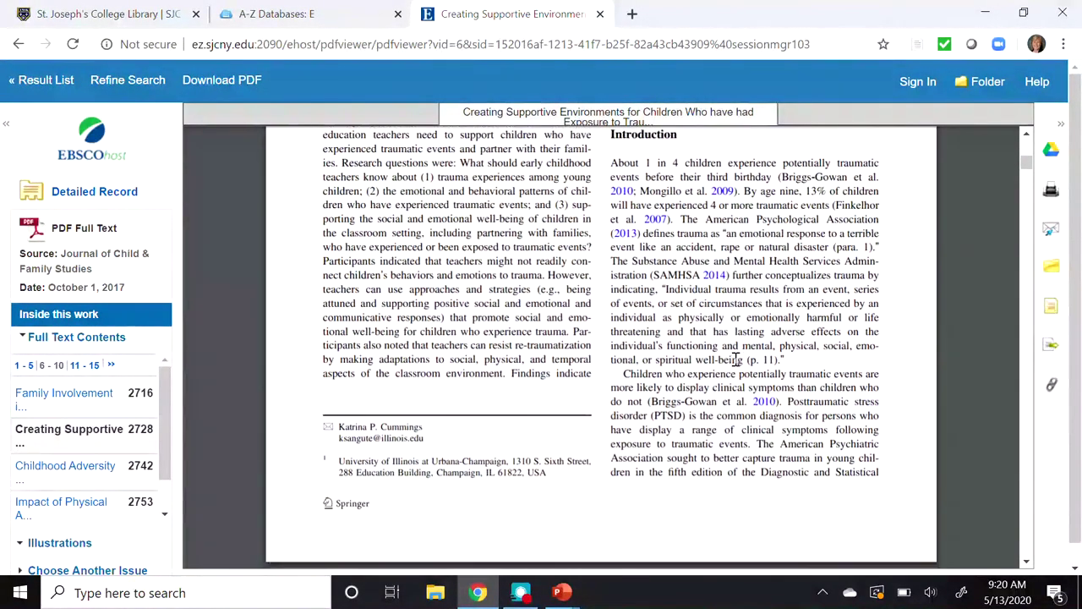
scroll(736, 359, down, 3)
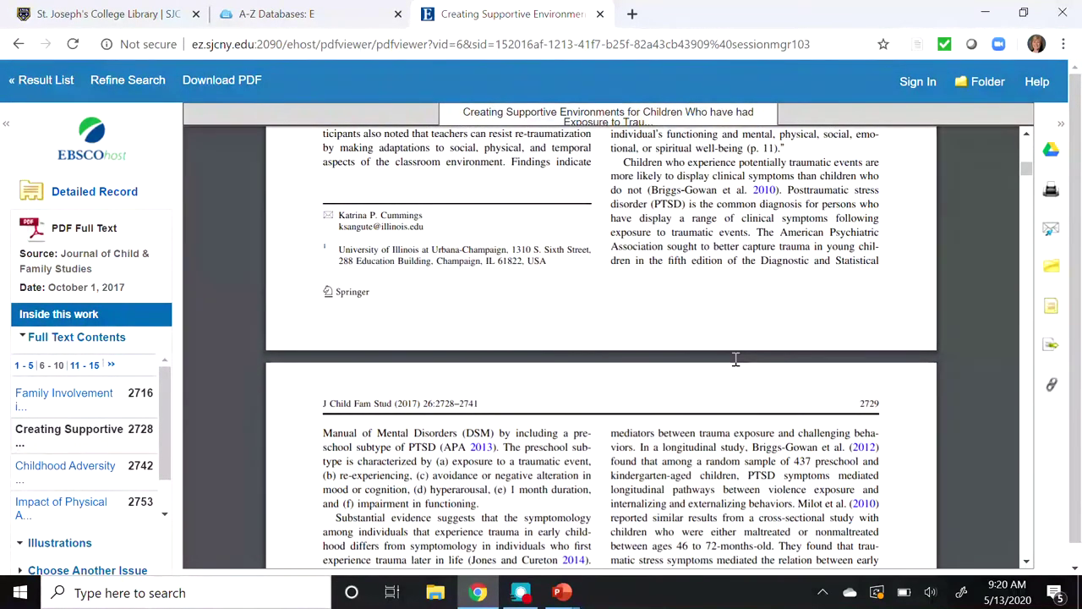
- Scroll the PDF past the Discussion and Limitations to the References heading
scroll(736, 359, down, 3)
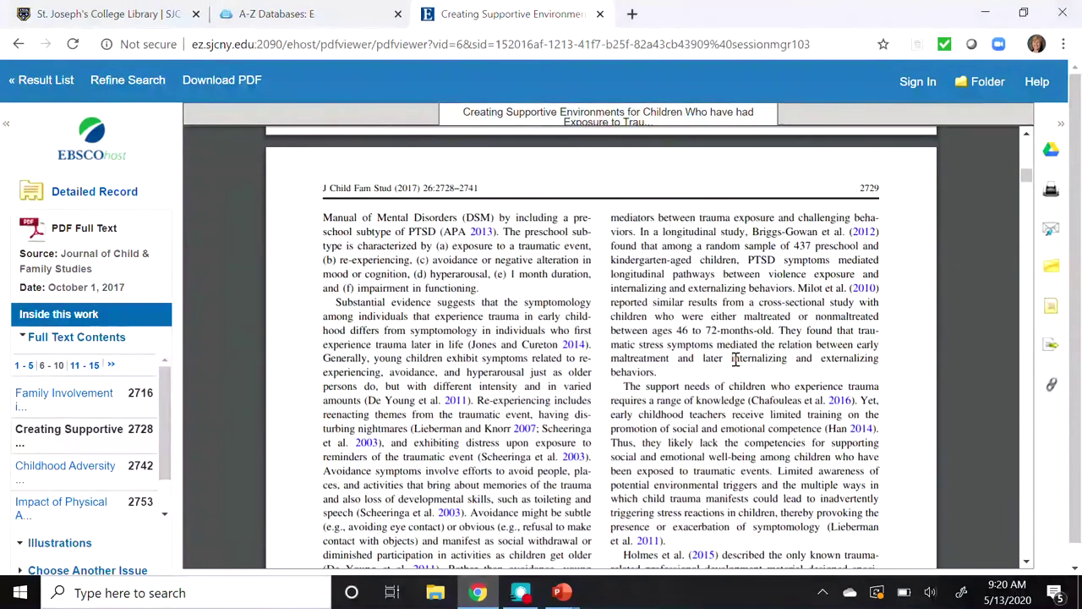
scroll(736, 358, down, 7)
scroll(735, 358, down, 9)
scroll(735, 358, down, 3)
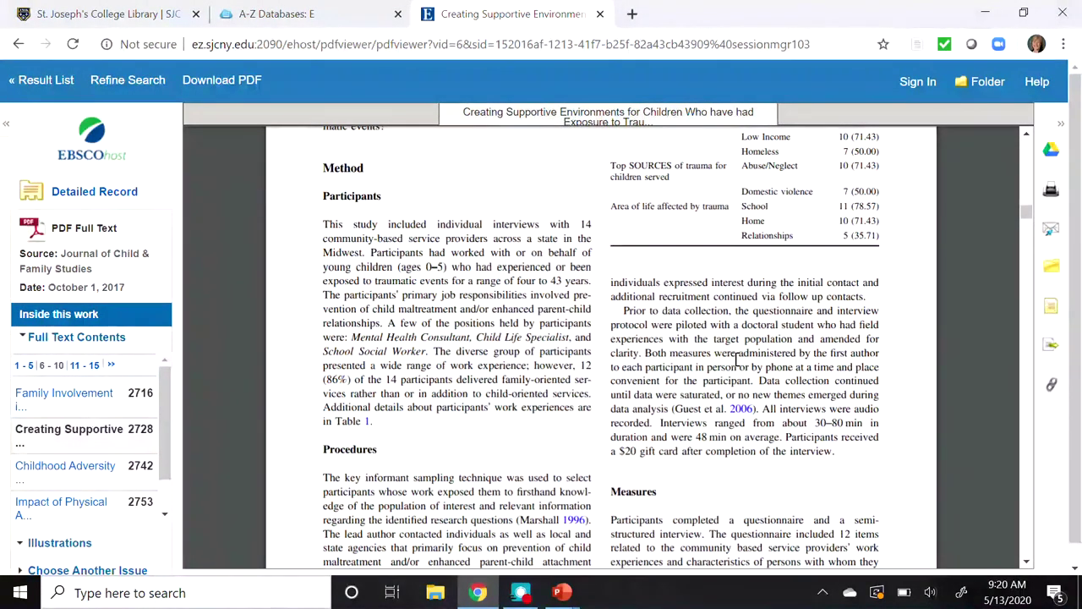
scroll(736, 359, down, 4)
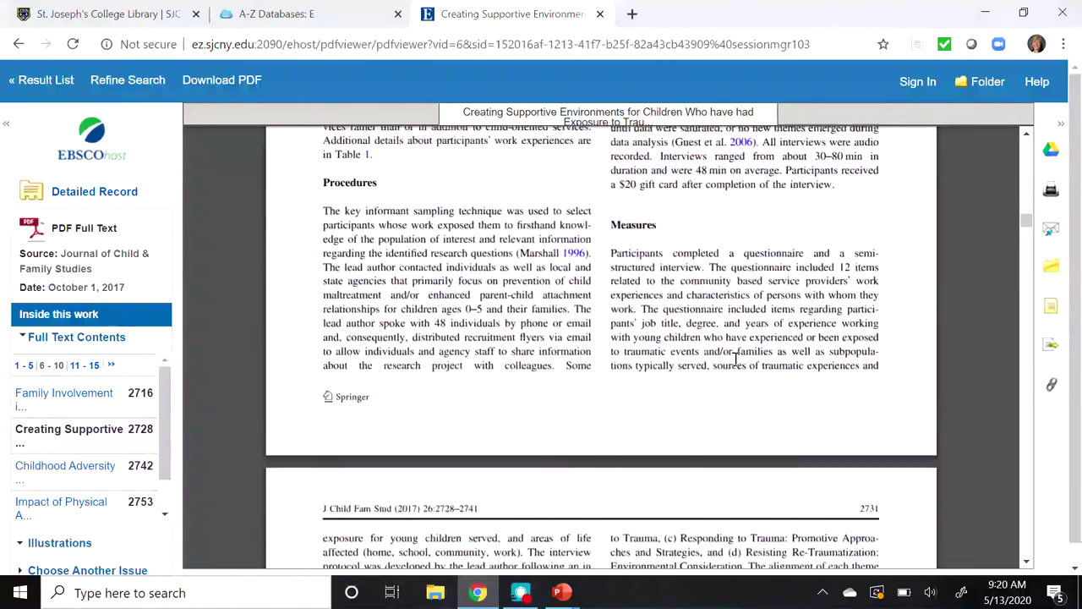
scroll(735, 360, down, 10)
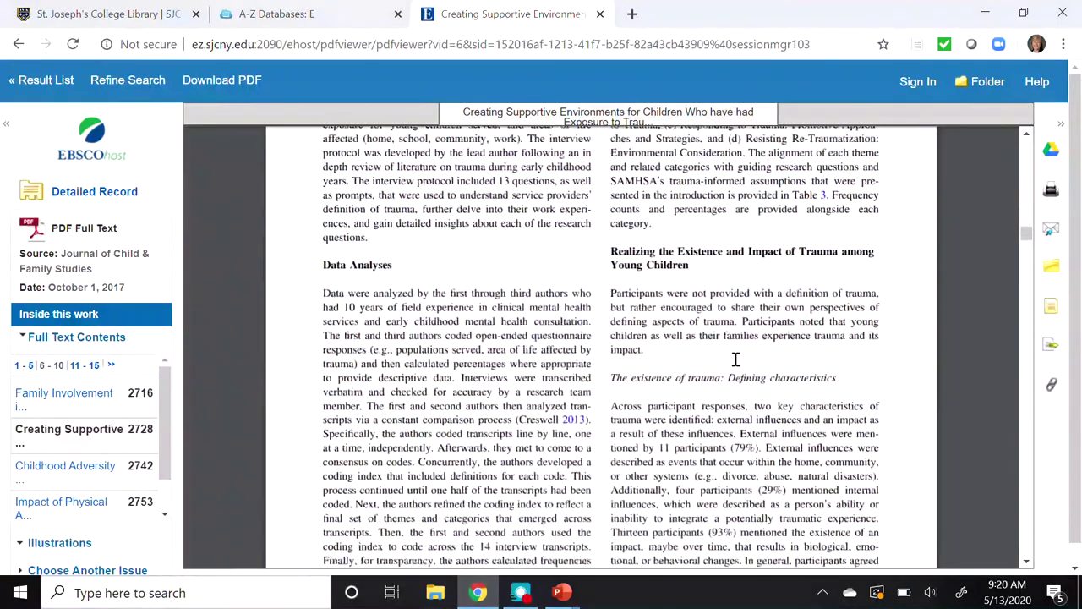
scroll(735, 360, down, 5)
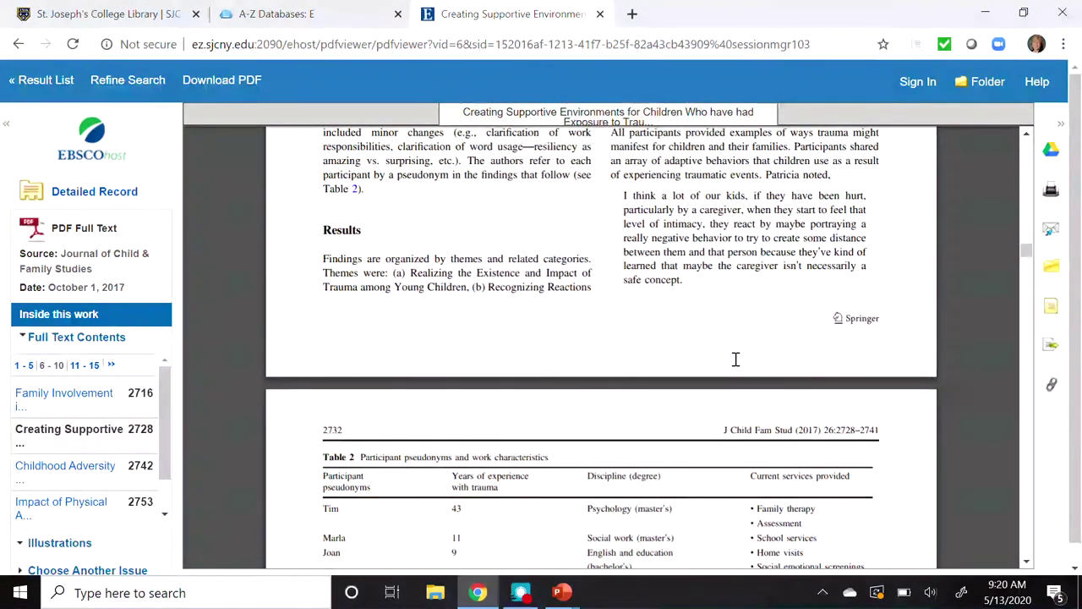
scroll(736, 359, down, 11)
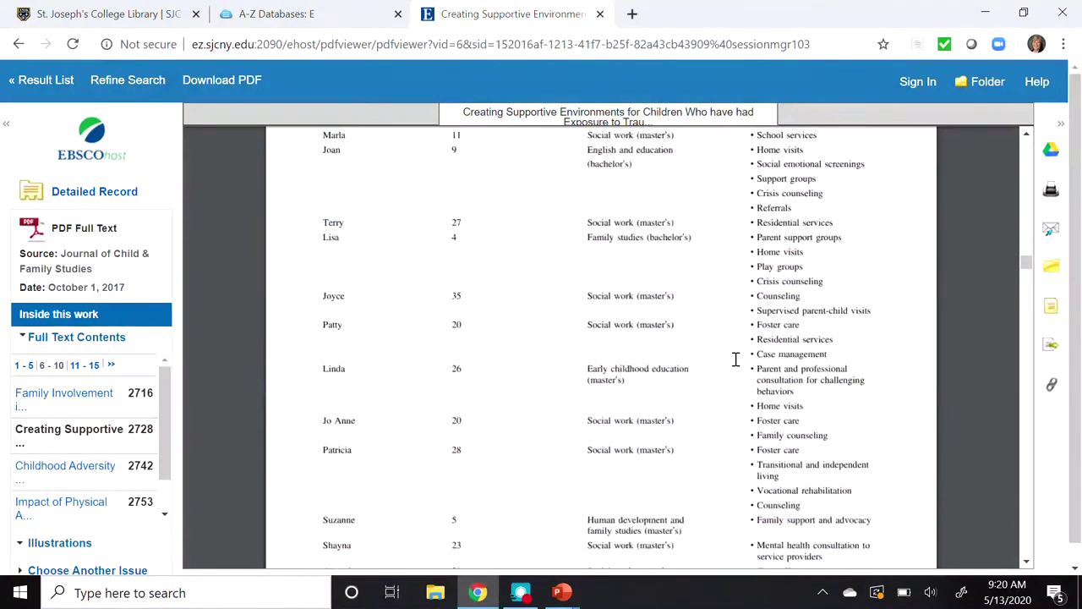
scroll(735, 359, down, 10)
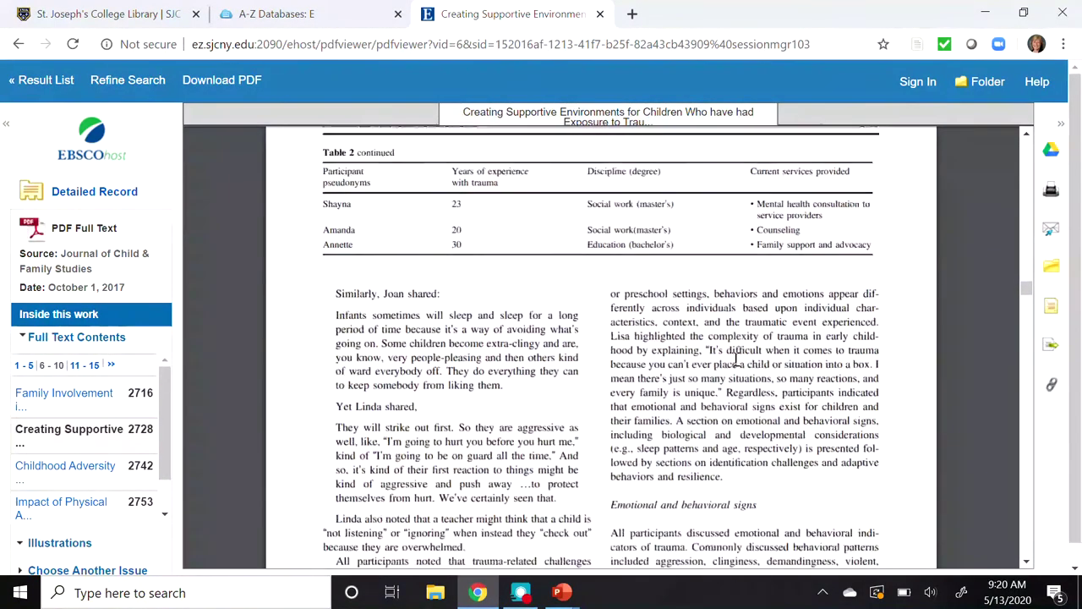
scroll(735, 359, down, 10)
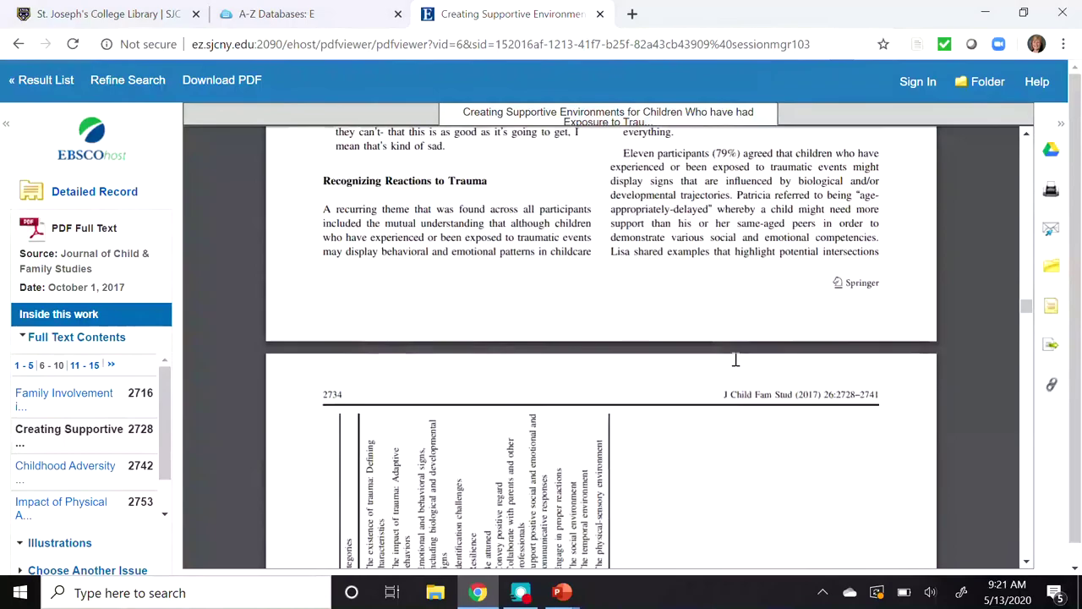
scroll(736, 359, down, 10)
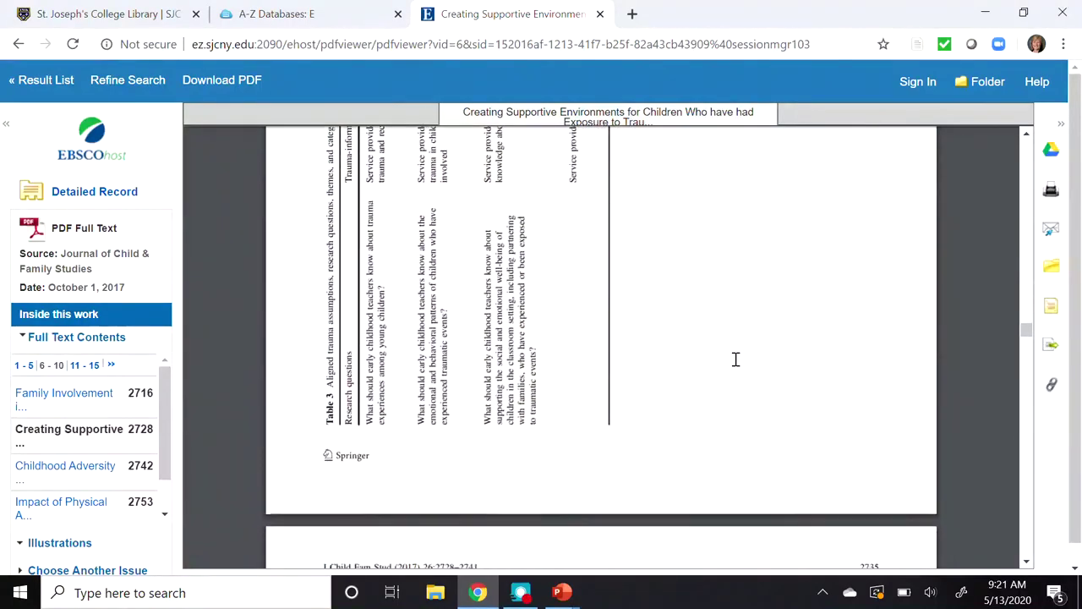
scroll(736, 359, down, 10)
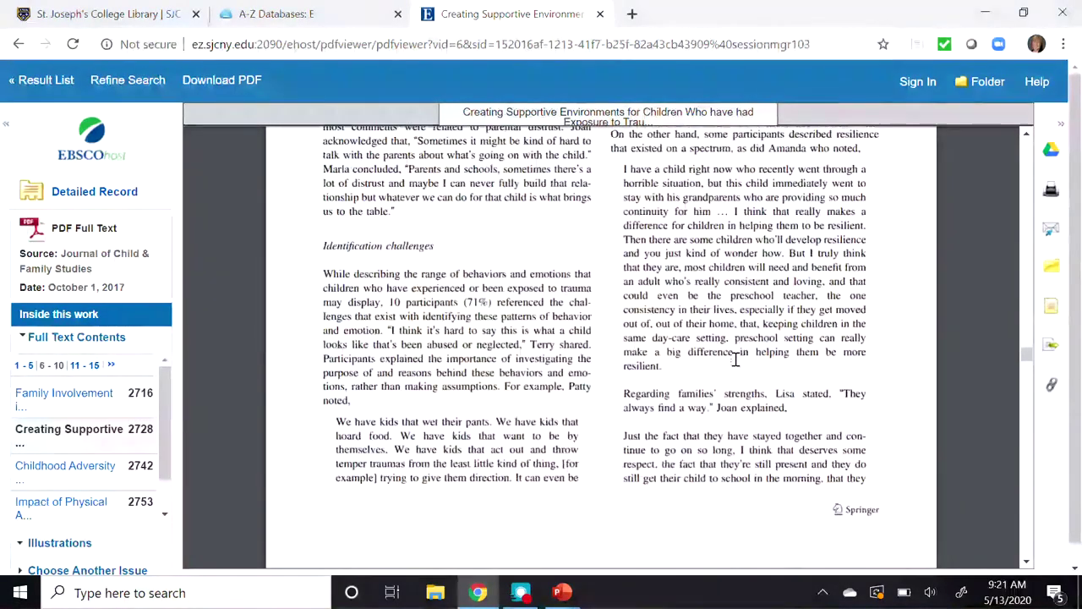
scroll(736, 359, down, 10)
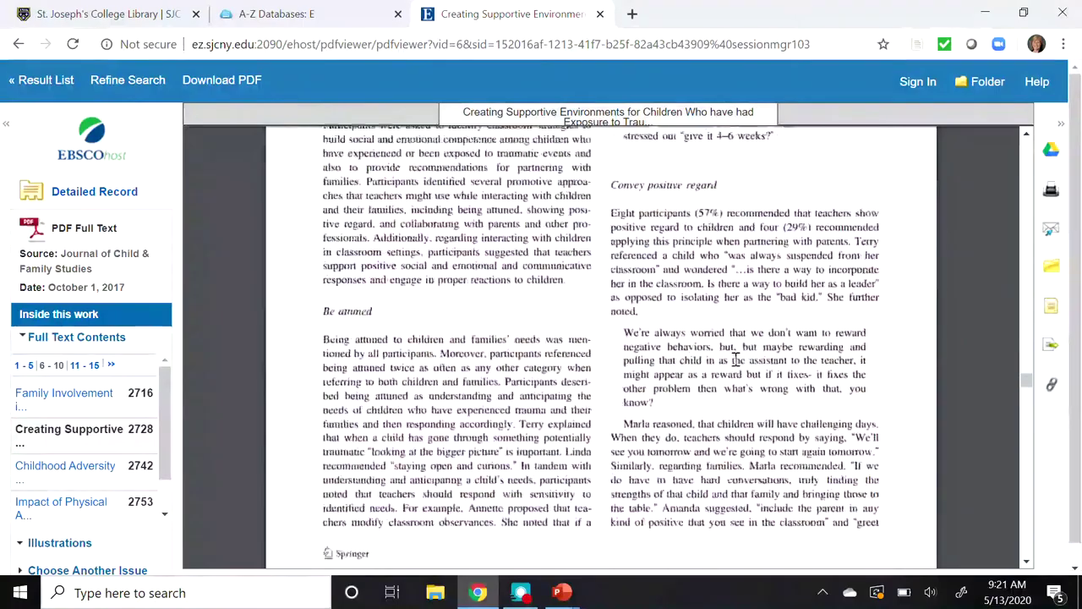
scroll(736, 359, down, 10)
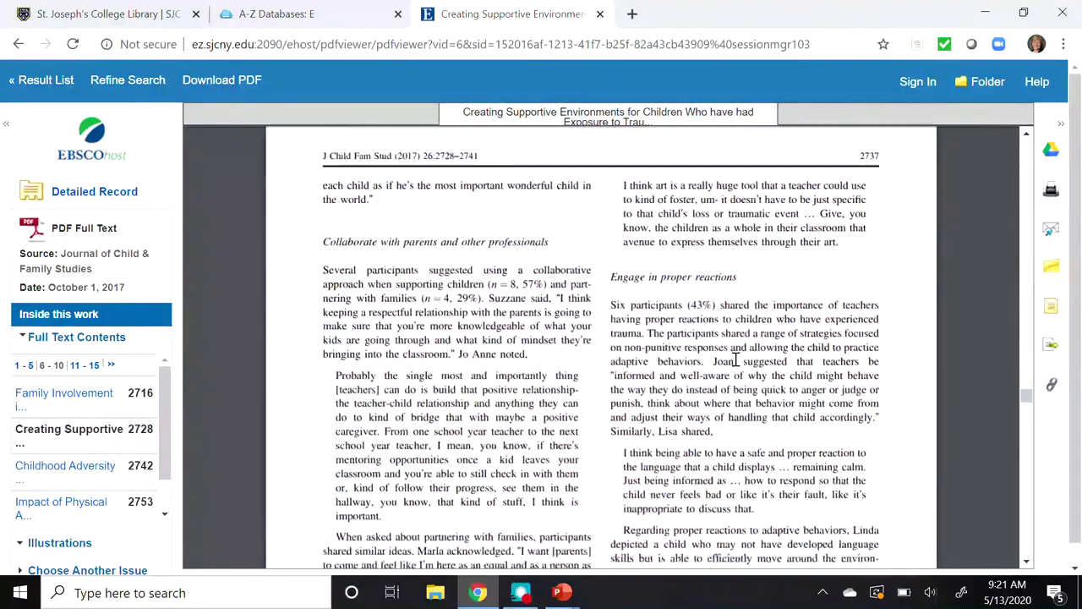
scroll(735, 360, down, 10)
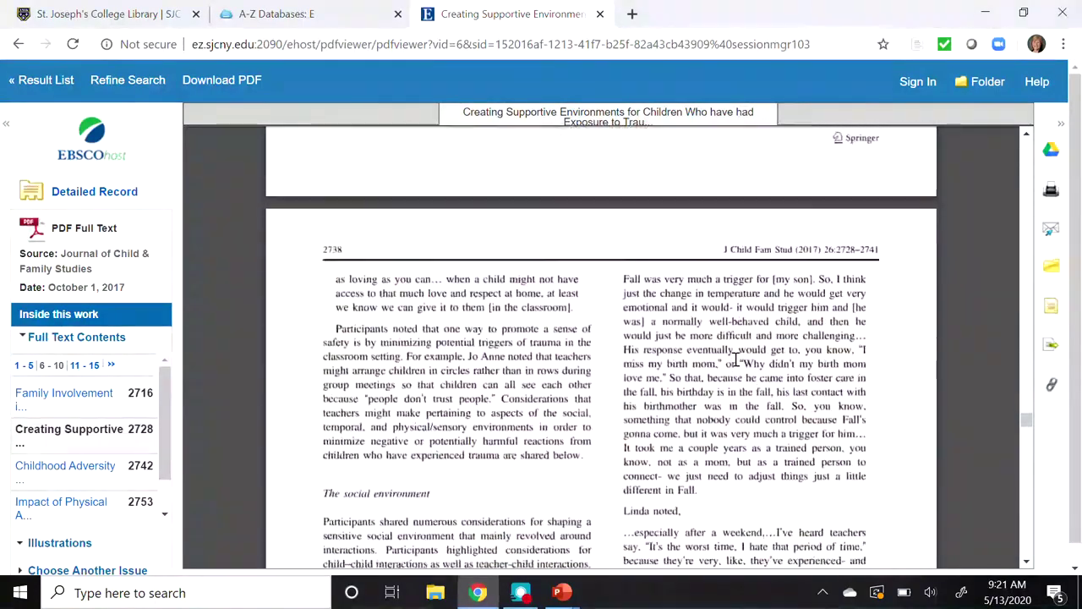
scroll(735, 359, down, 10)
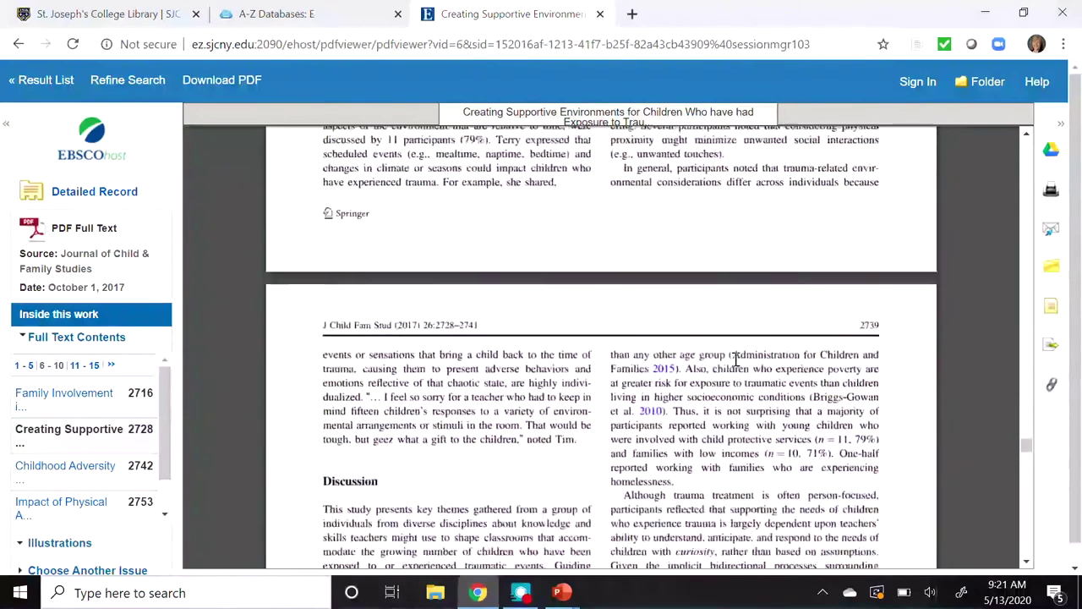
scroll(736, 359, down, 2)
scroll(735, 359, up, 1)
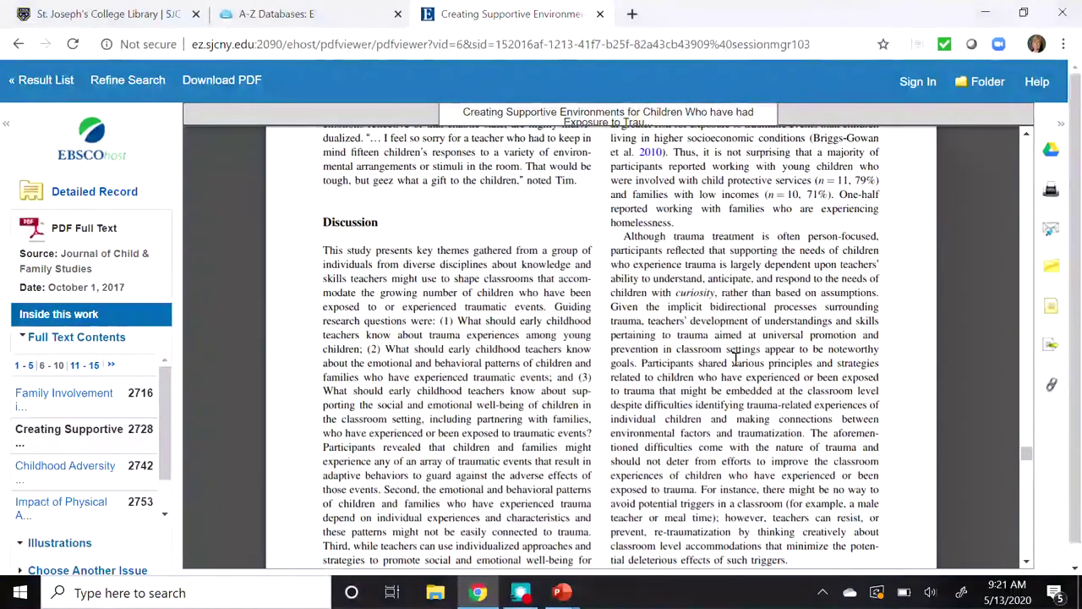
scroll(734, 359, down, 10)
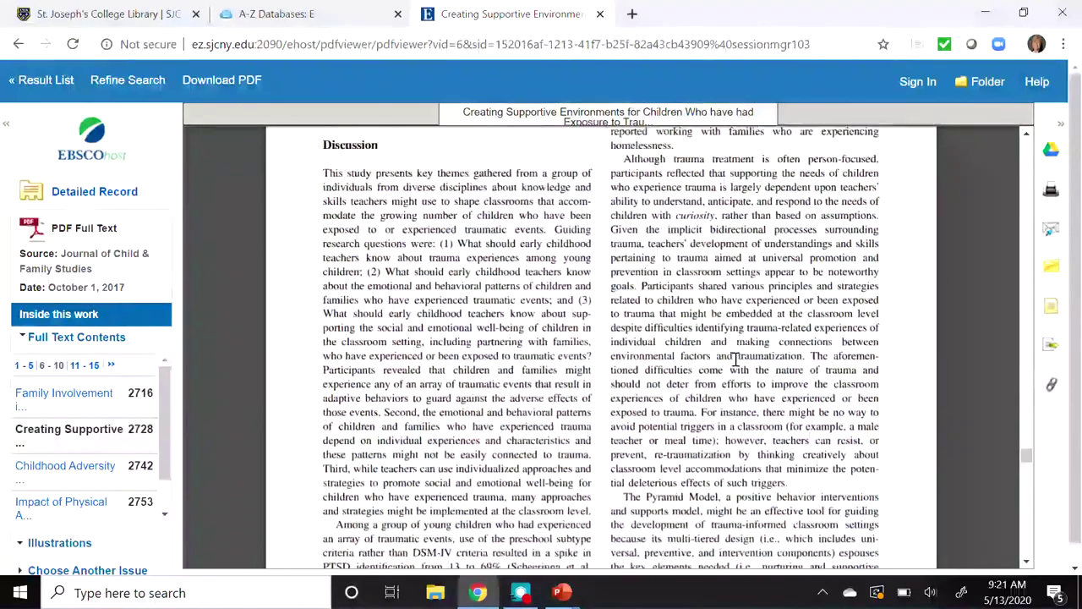
scroll(734, 358, down, 8)
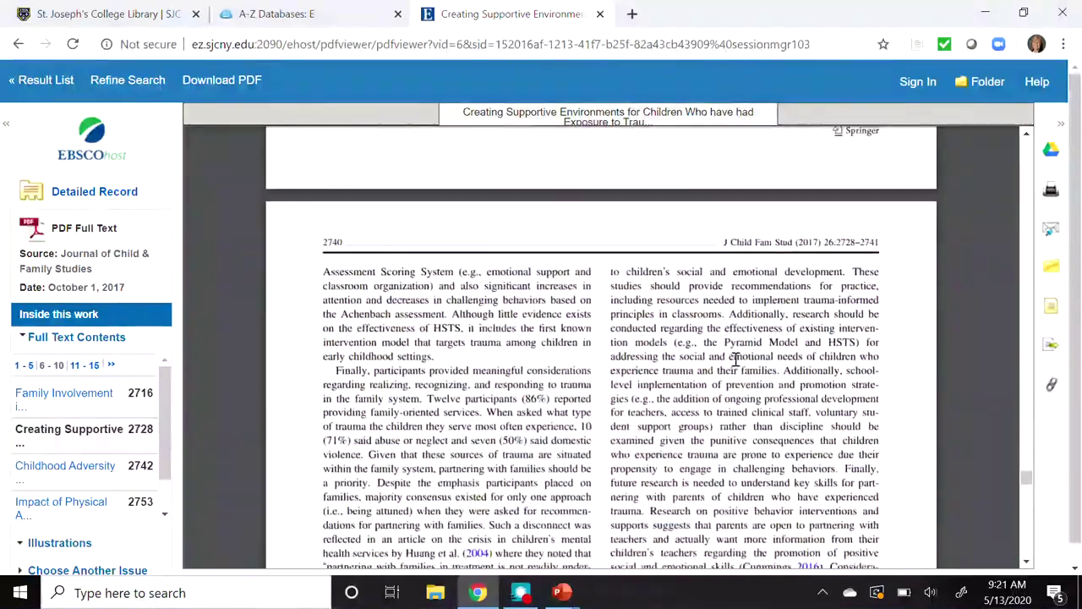
scroll(734, 359, down, 2)
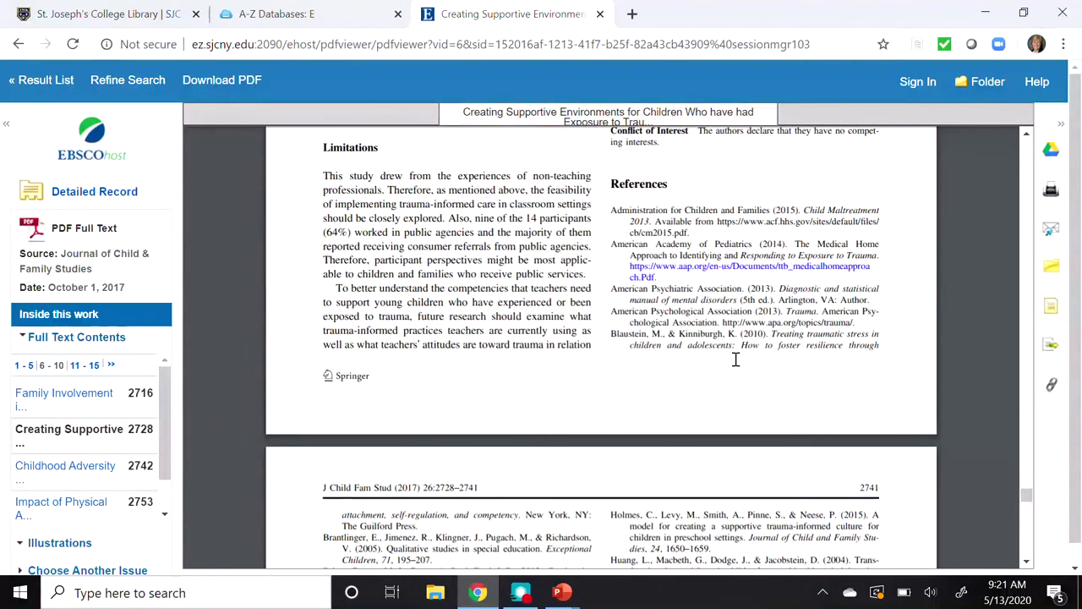
- Copy the Han (2014) reference title and select its journal, Early Childhood Education Journal
scroll(735, 359, down, 1)
scroll(736, 359, down, 4)
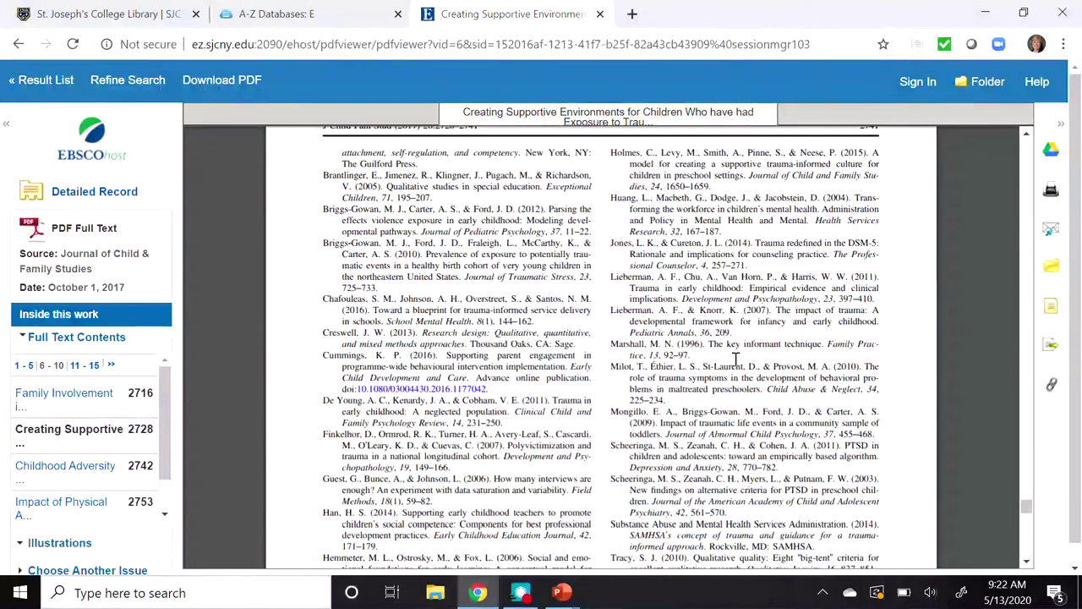
scroll(735, 359, down, 3)
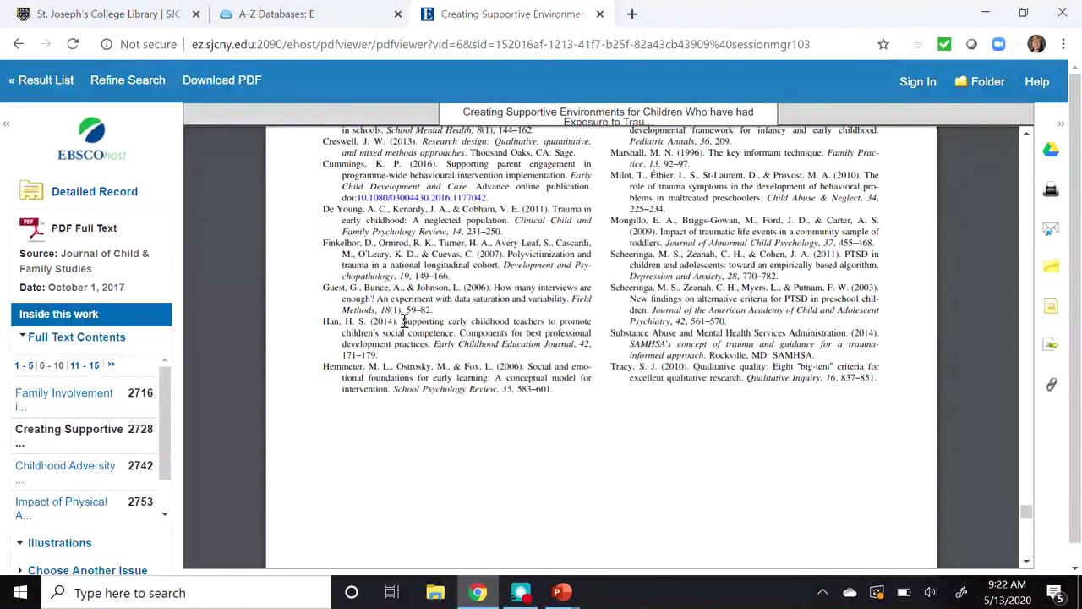
drag(403, 322, 456, 338)
key(ctrl+c)
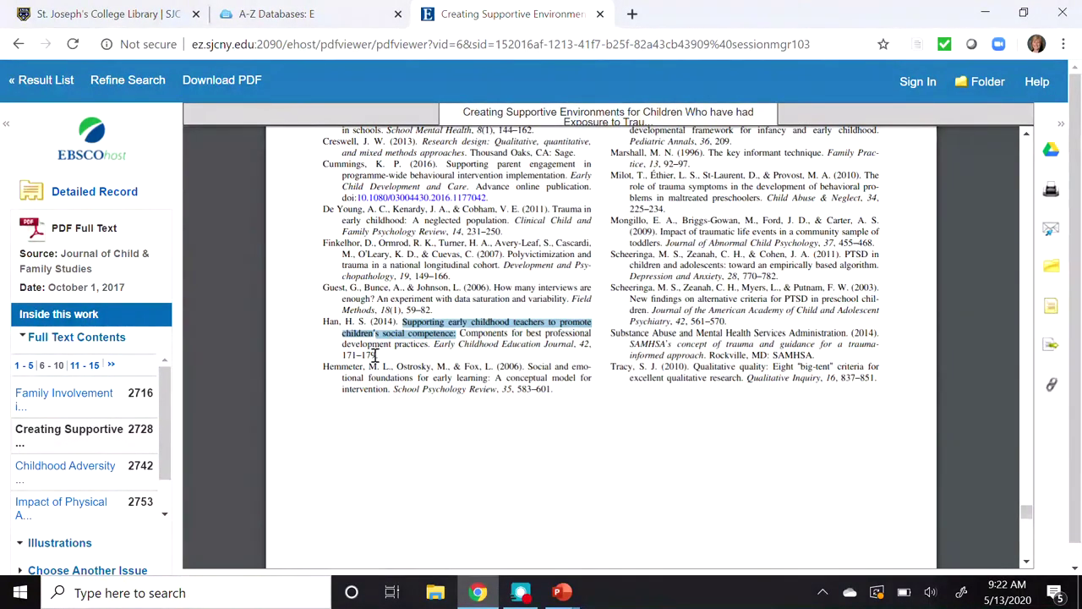
drag(434, 344, 580, 340)
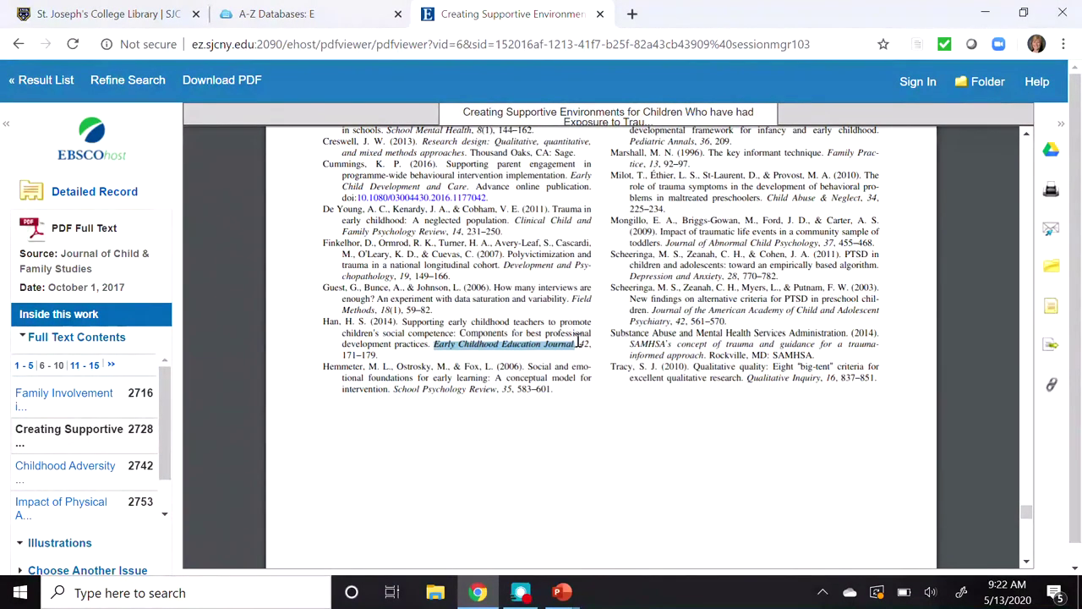
click(125, 19)
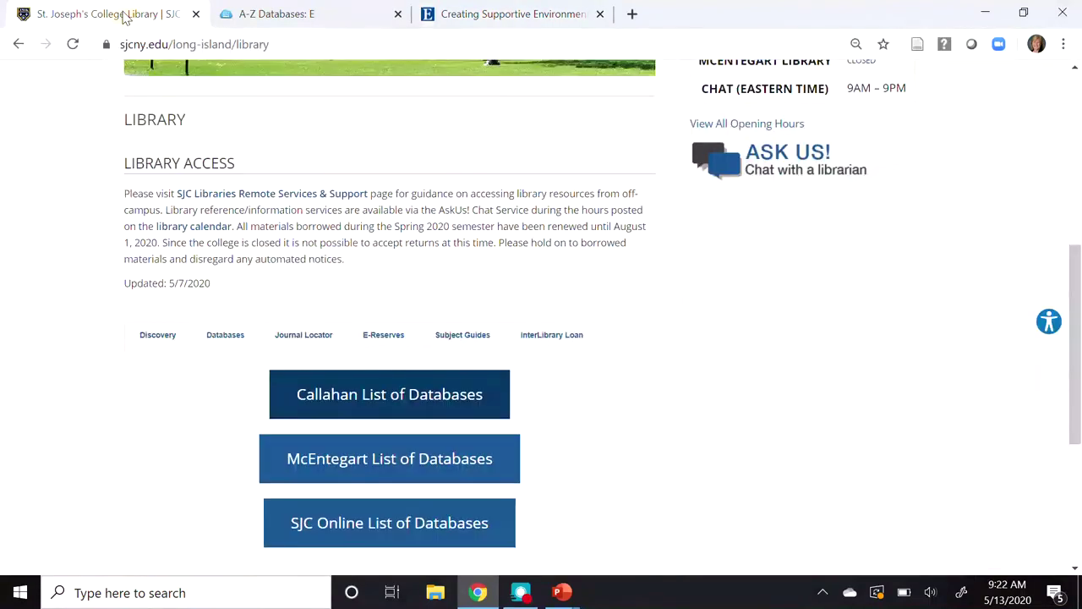
- Search the library's Journal Locator for 'Early Childhood Education Journal'
click(311, 342)
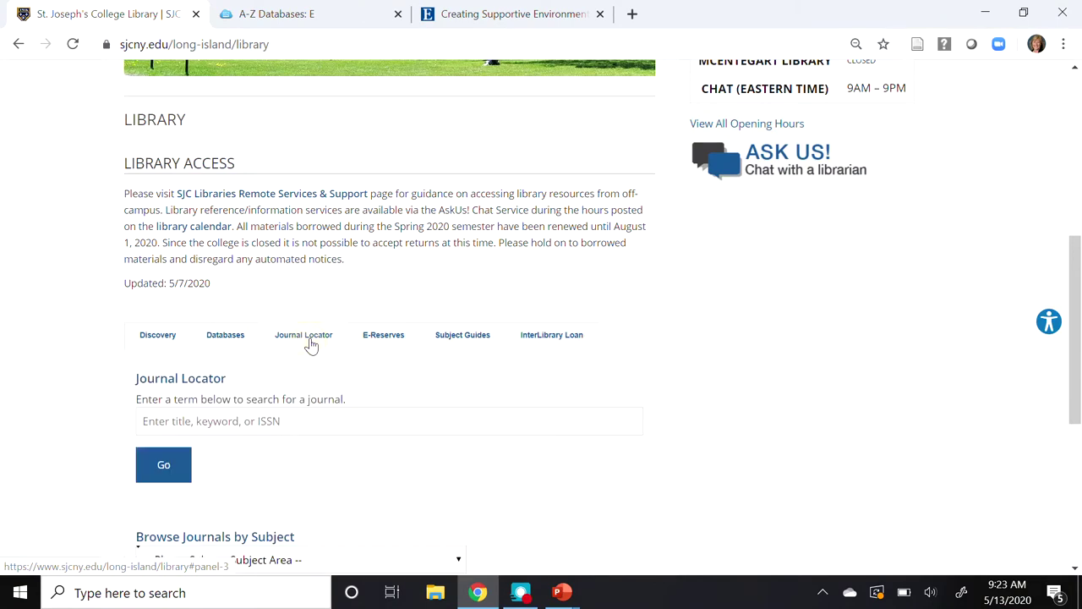
click(282, 423)
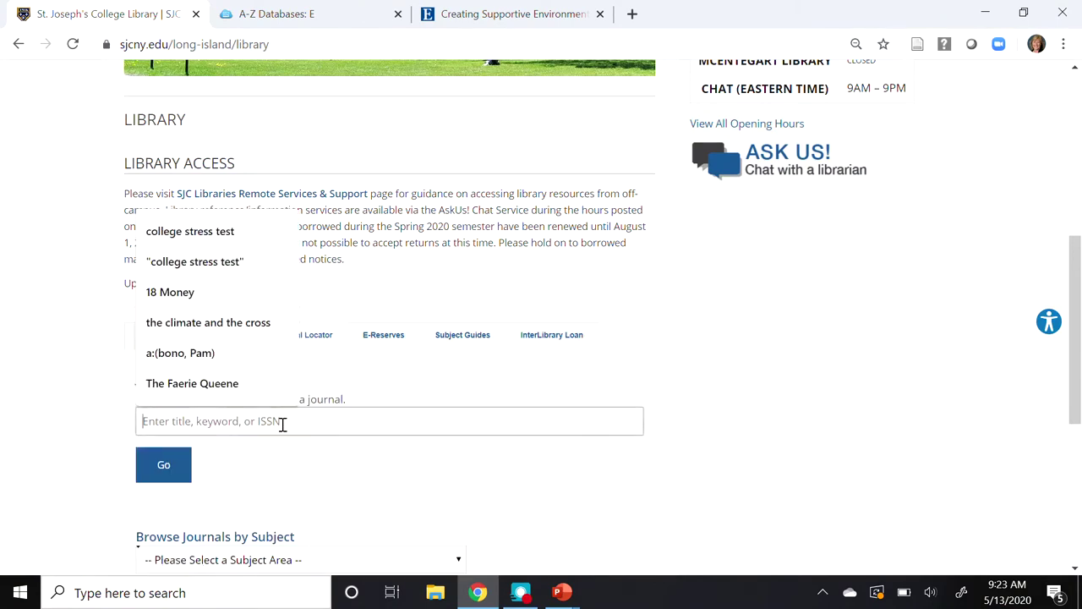
key(ctrl+v)
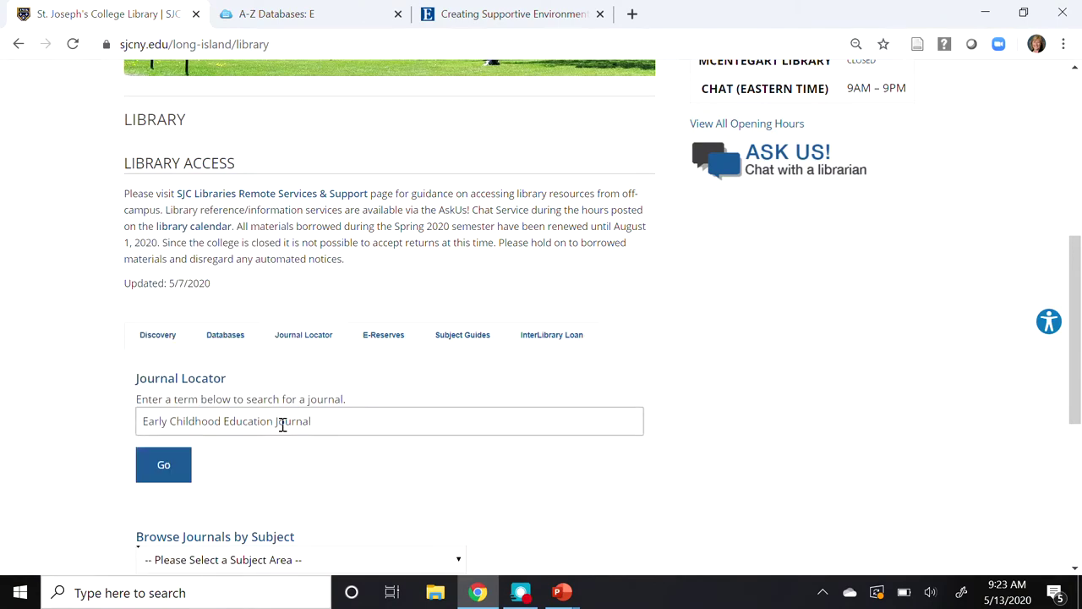
click(169, 465)
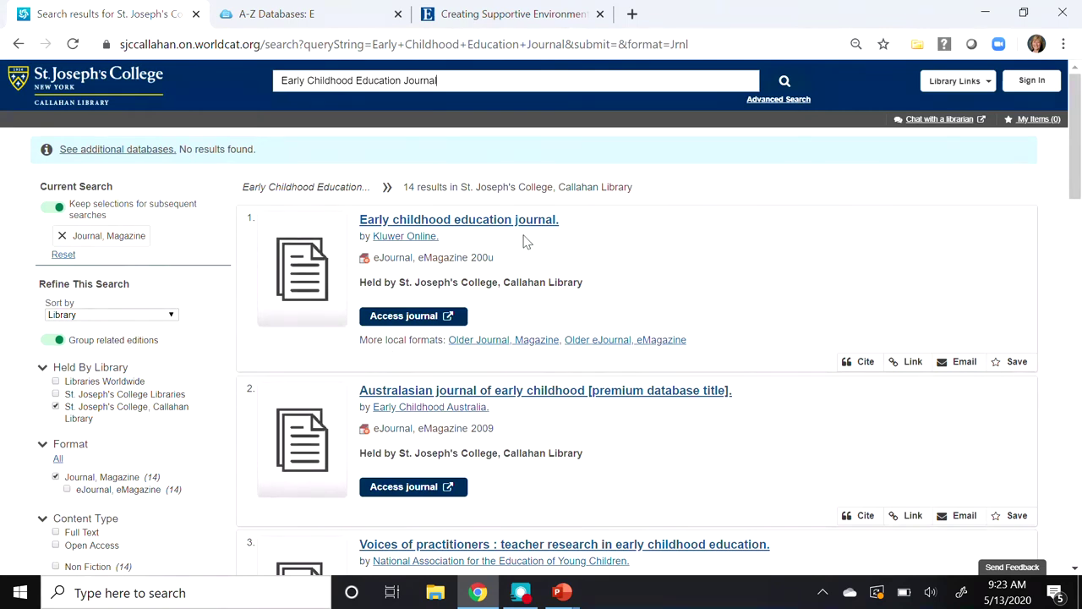
- From the Early childhood education journal record, open its ProQuest Education Database access link
click(494, 222)
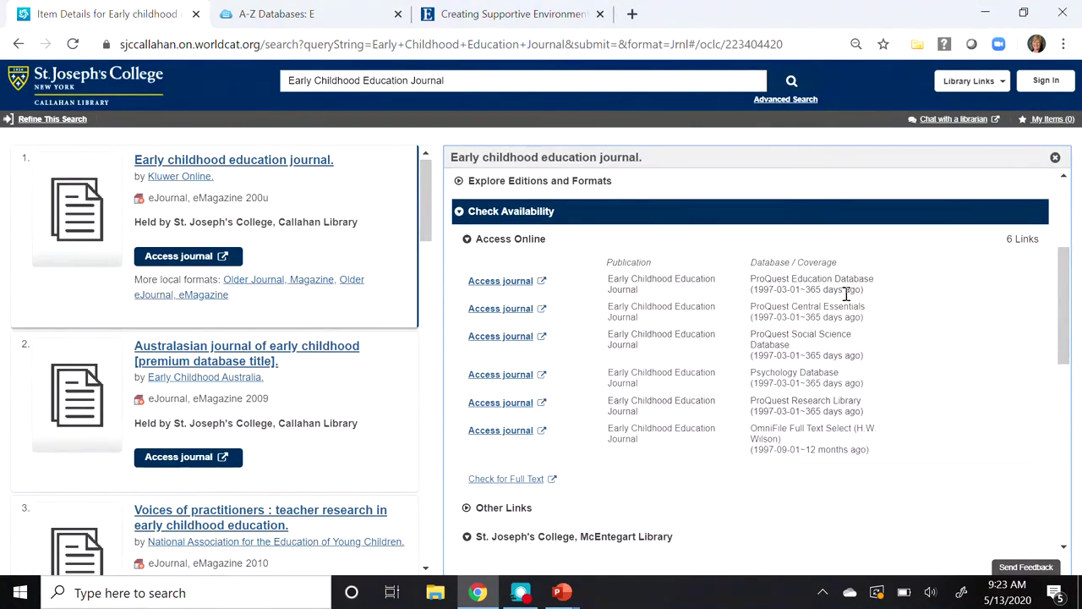
drag(871, 294, 750, 280)
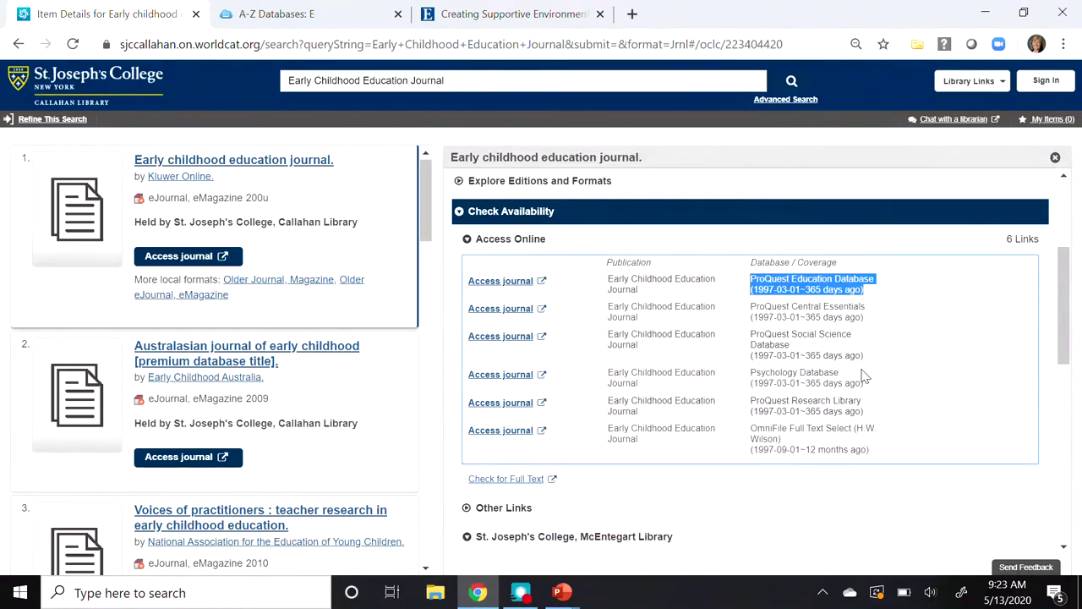
click(498, 284)
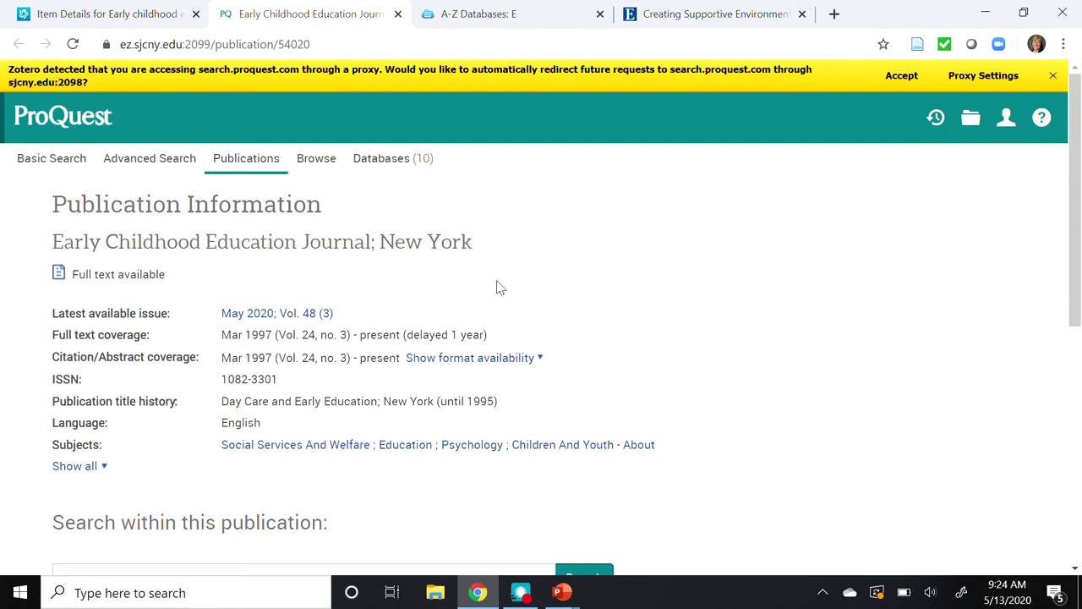
scroll(499, 287, down, 6)
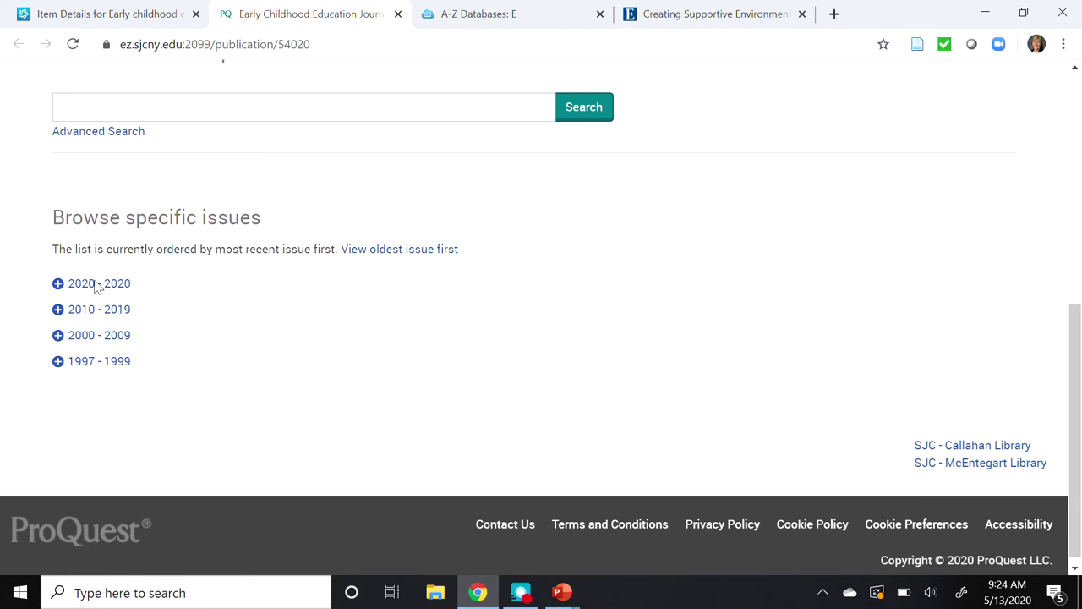
- Browse ProQuest issues under 2010 - 2019 and 2014 to open May 2014; Vol. 42 (3)
click(58, 311)
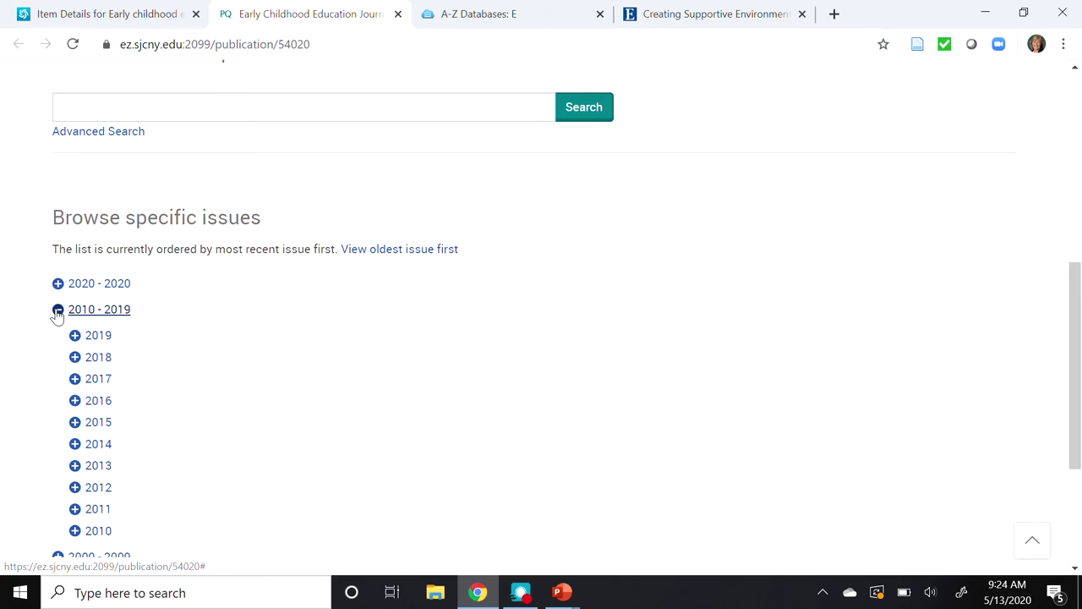
click(75, 445)
scroll(76, 448, down, 2)
scroll(76, 448, down, 1)
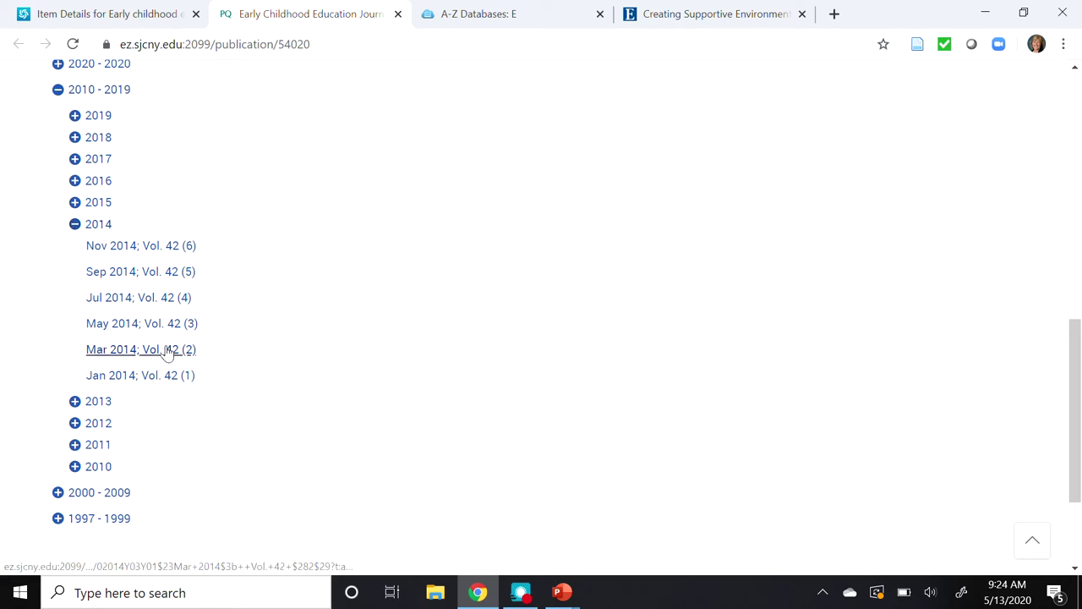
click(100, 332)
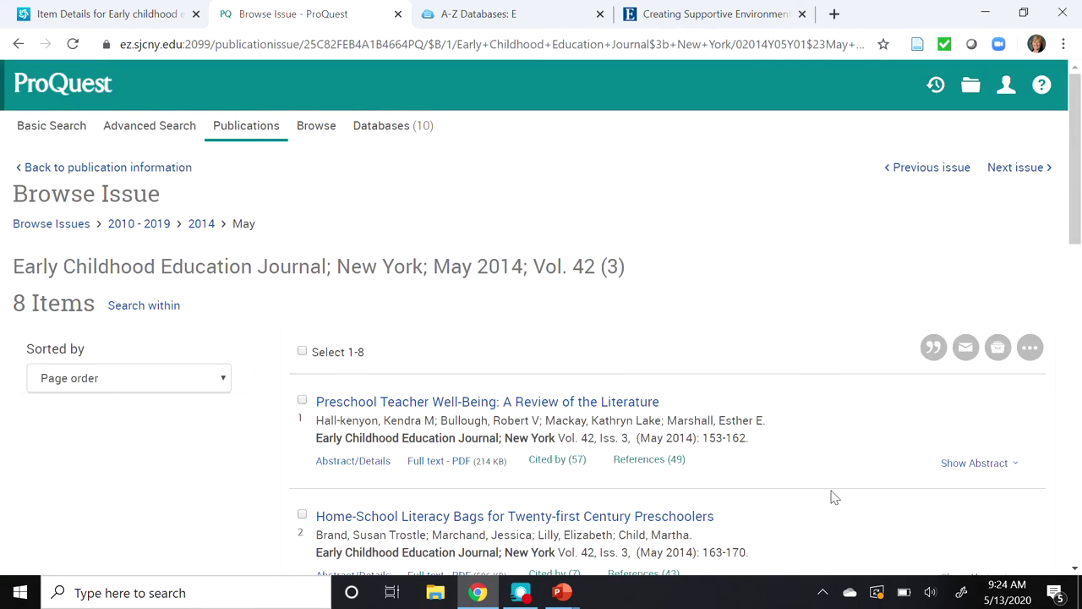
- Check the cited article's page range 171-179 in the EBSCO PDF references
click(698, 19)
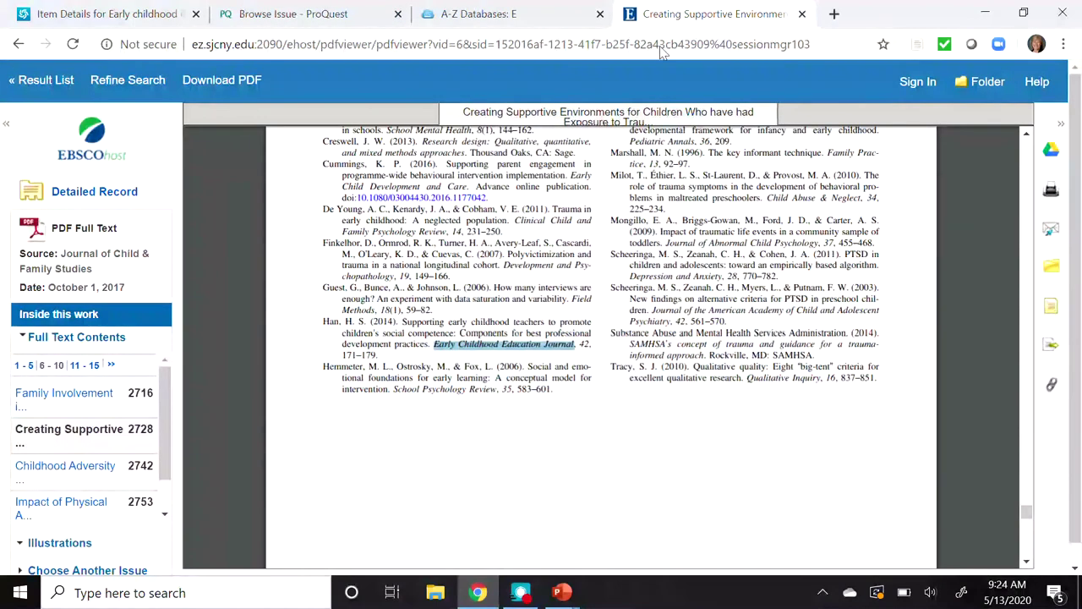
drag(377, 355, 350, 355)
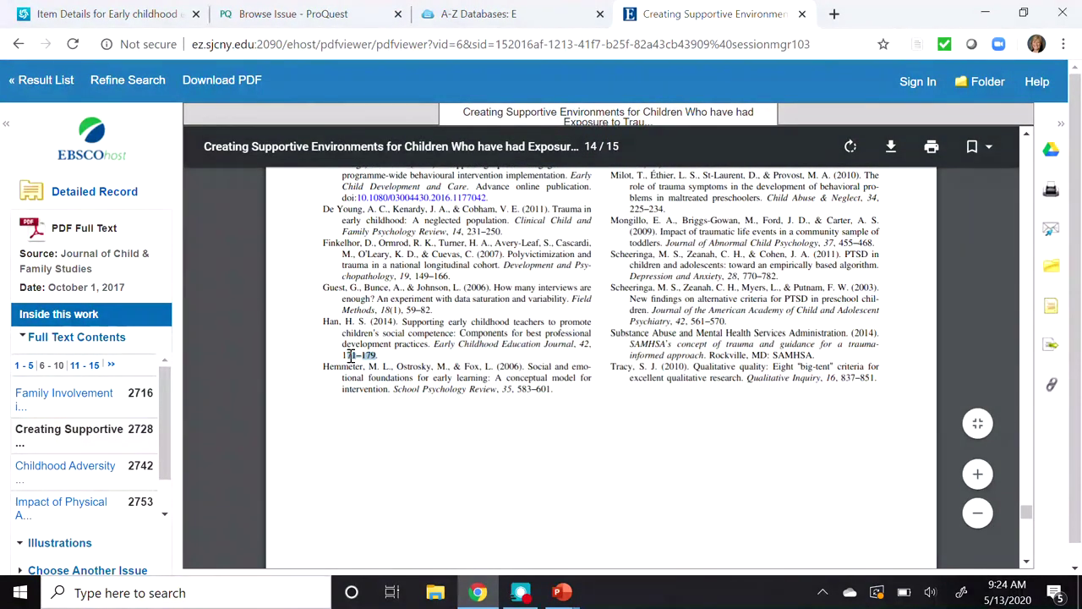
click(275, 15)
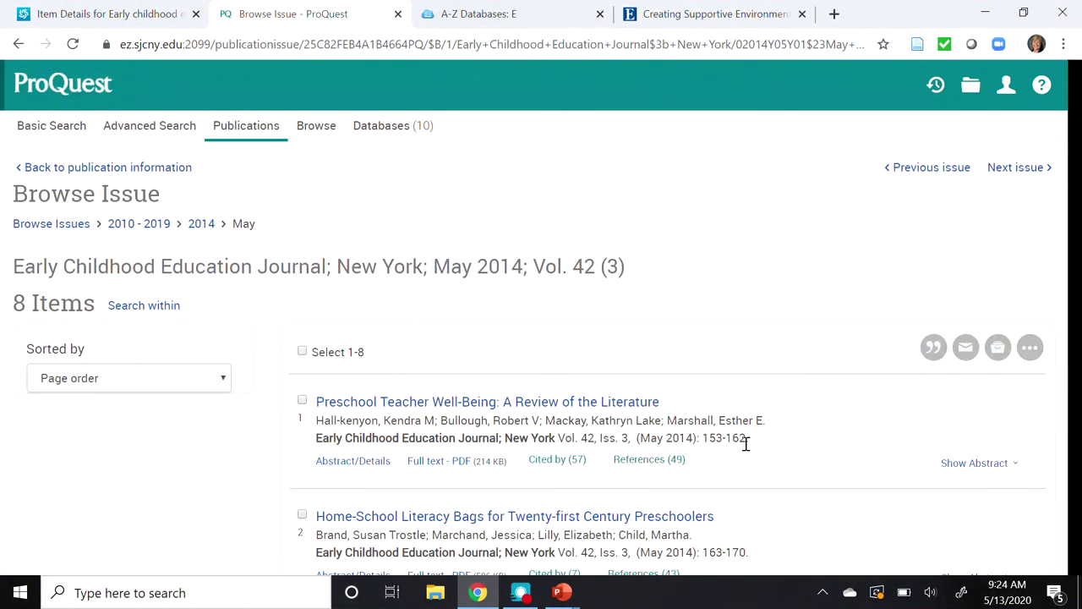
- Match pages 171-179 to item 3 and open the social competence article
drag(747, 438, 697, 437)
scroll(820, 503, down, 4)
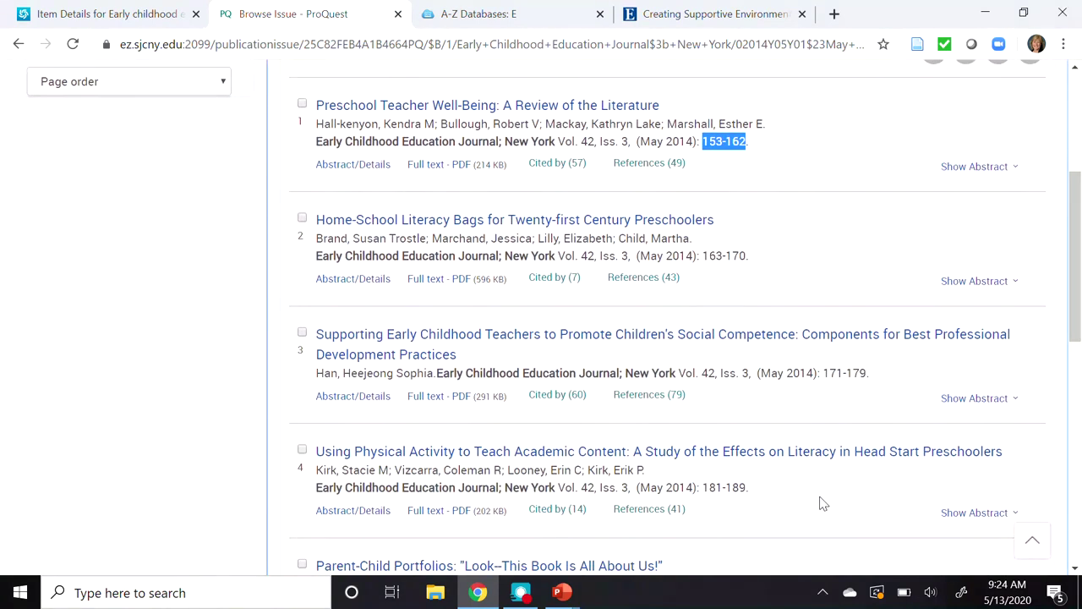
scroll(820, 504, down, 1)
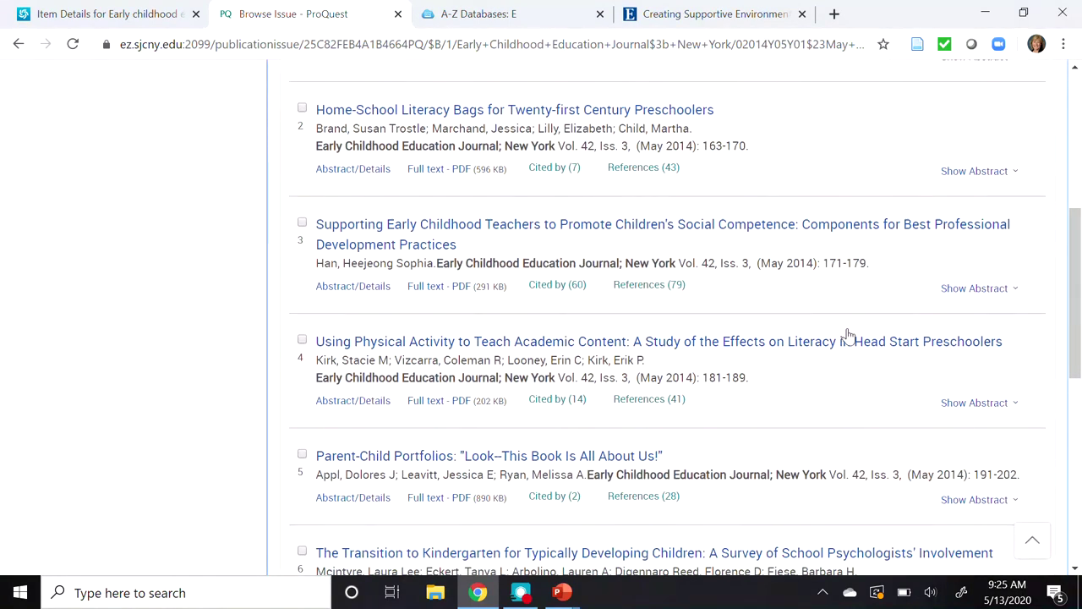
drag(868, 262, 824, 263)
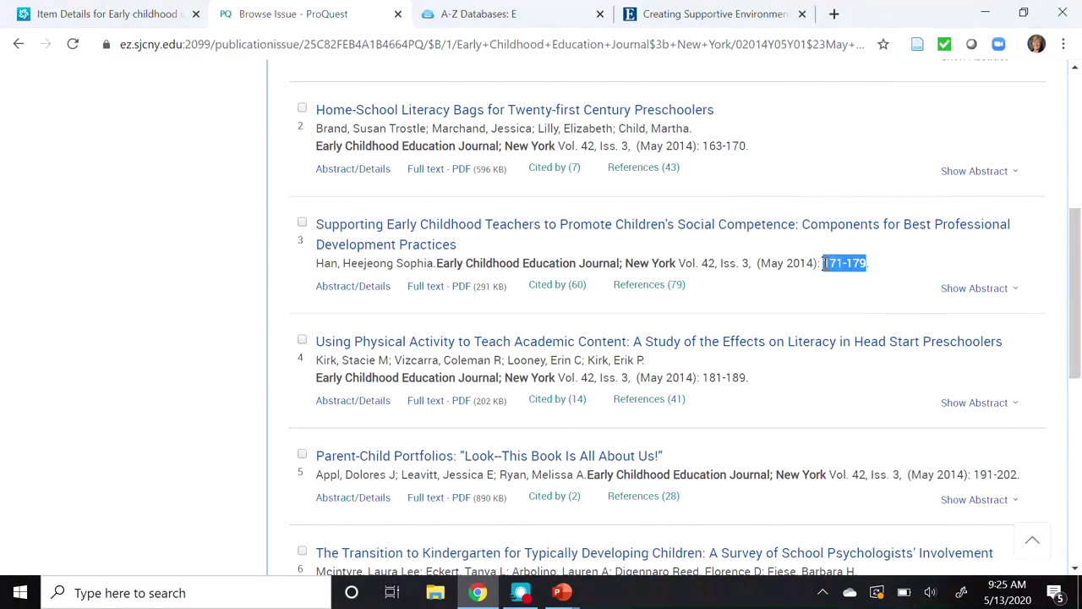
click(416, 233)
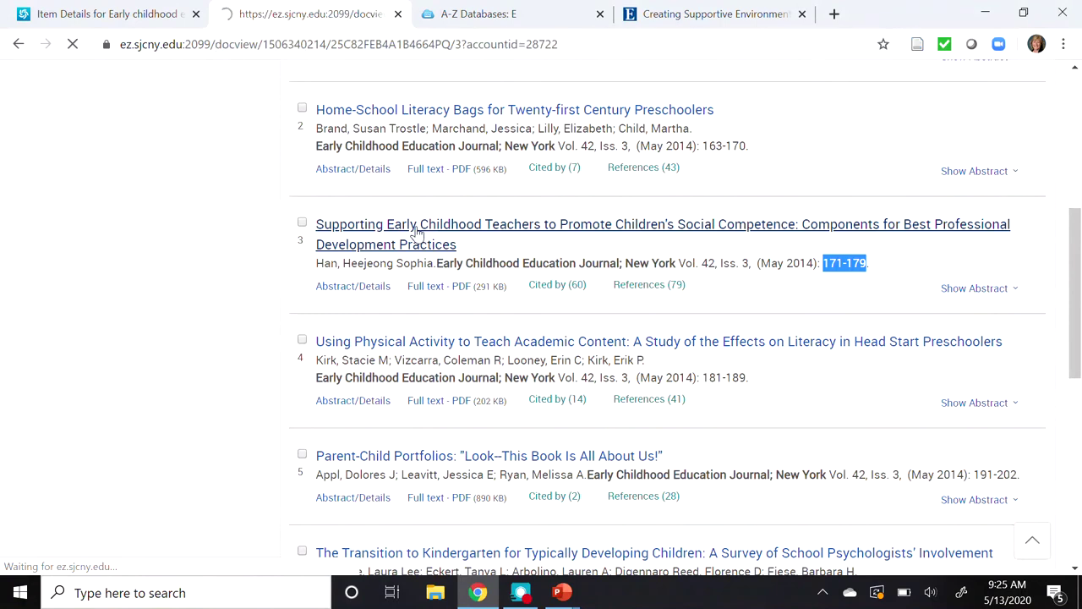